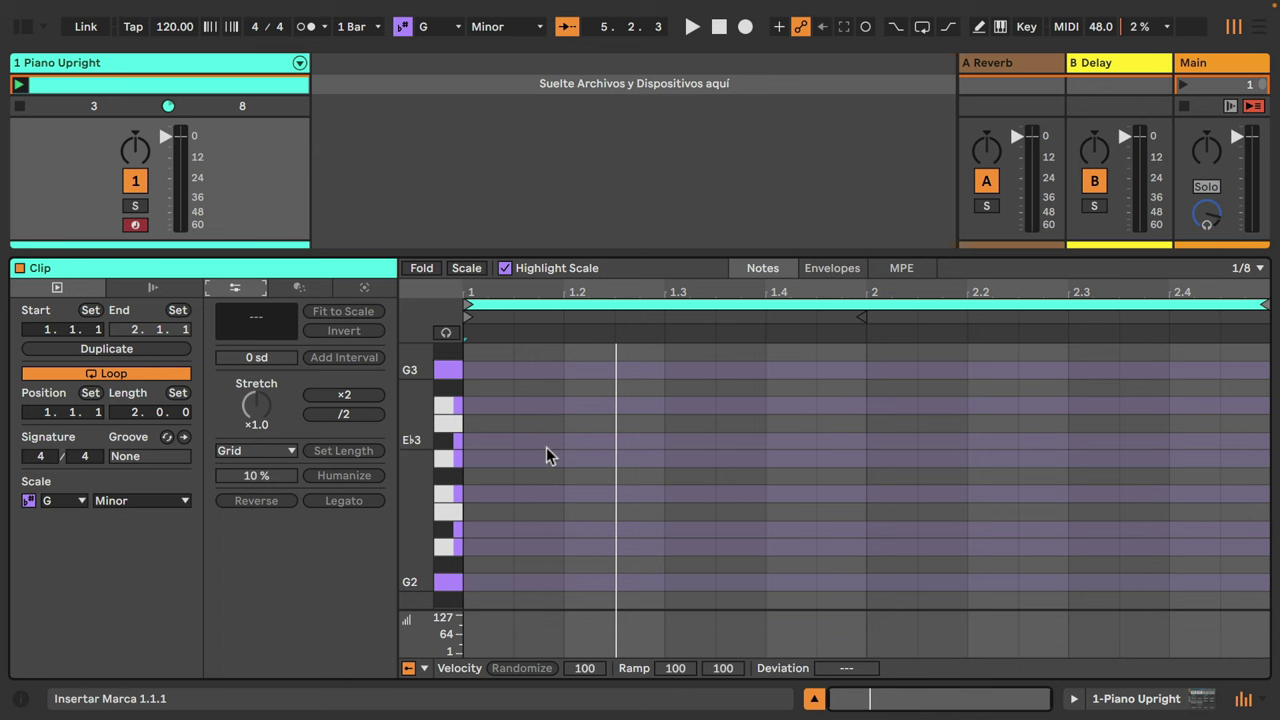
Draw eighth notes G2 at 1.1, C3 at 1.2, D3 at 1.2.3, F3 at 1.3.3, E3 at 2.1 and D3 at 2.2
key(b)
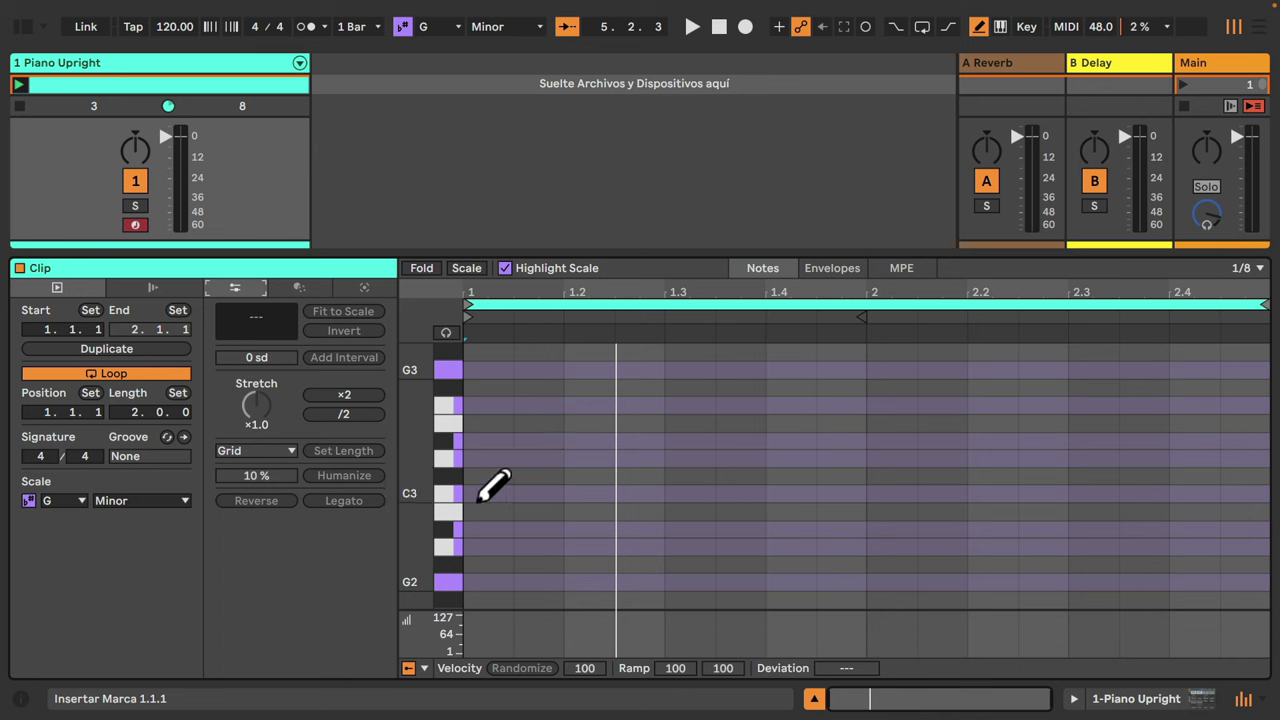
click(490, 582)
click(588, 493)
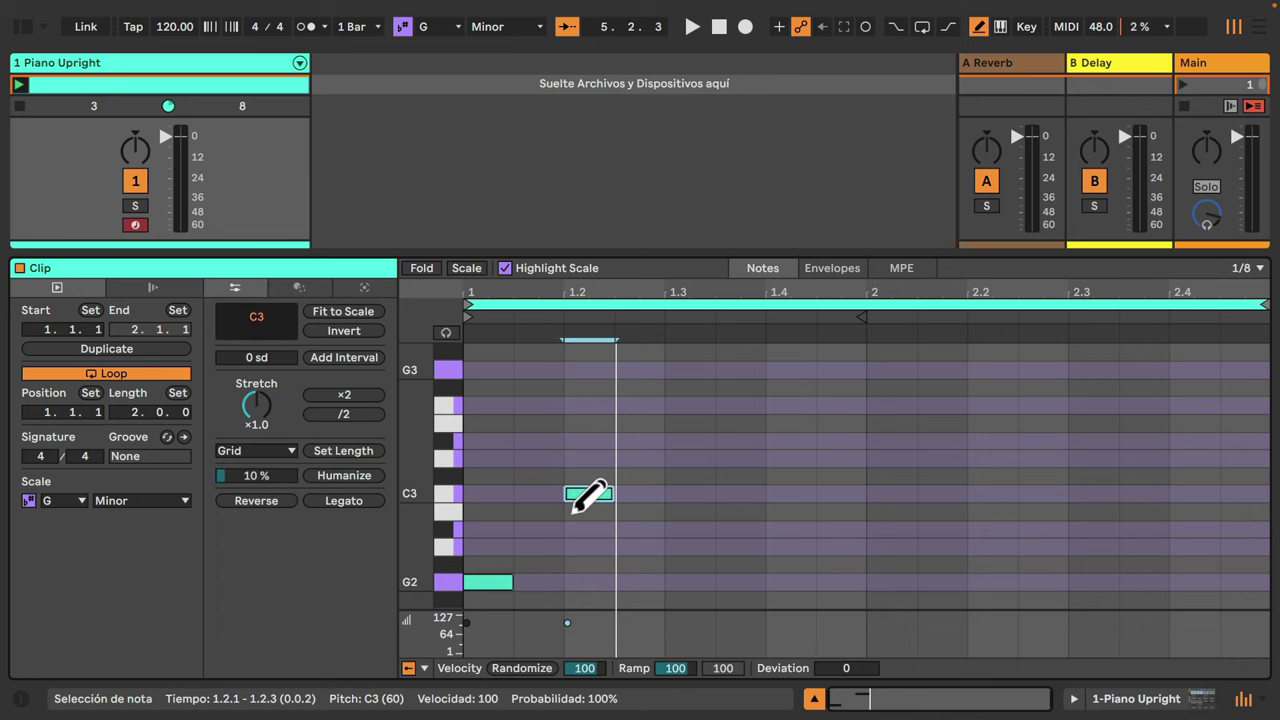
click(640, 458)
click(738, 405)
click(888, 423)
click(990, 458)
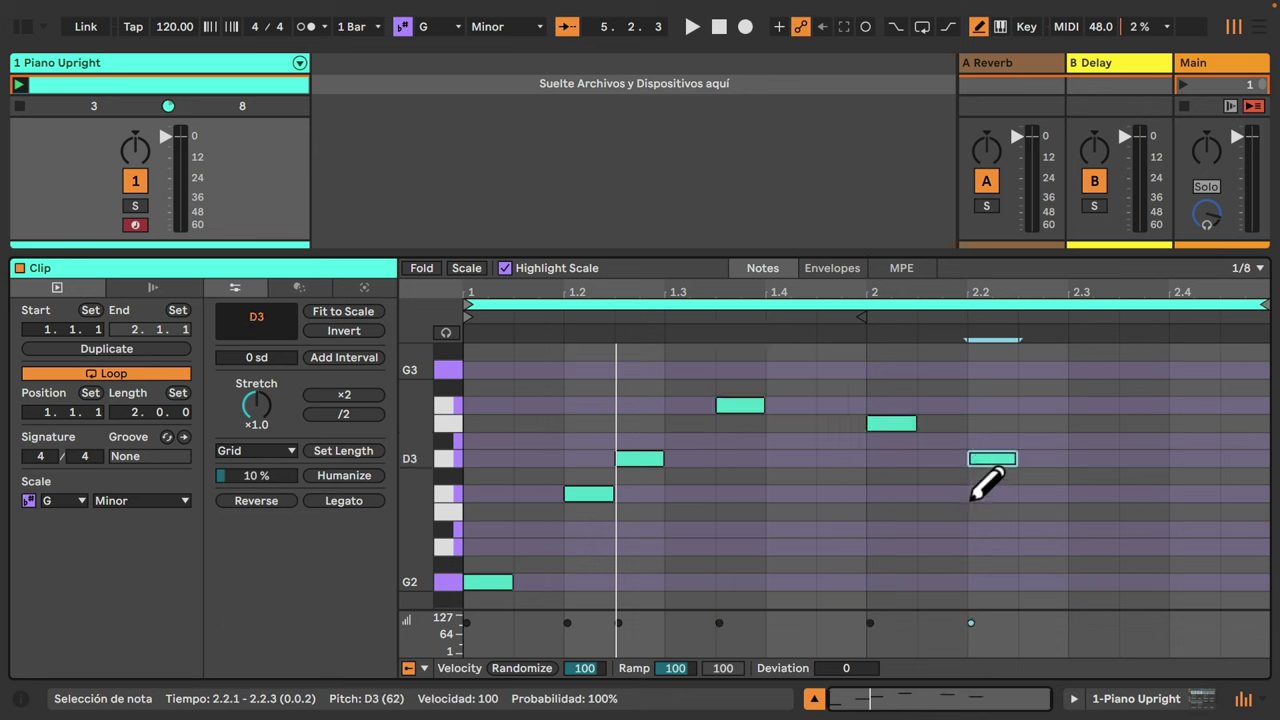
Finish the melody with eighth notes B2 at 2.2.3, G#2 at 2.3 and 2.4, and A2 at 2.4.3, and play the clip
click(1043, 511)
click(1093, 564)
click(1194, 564)
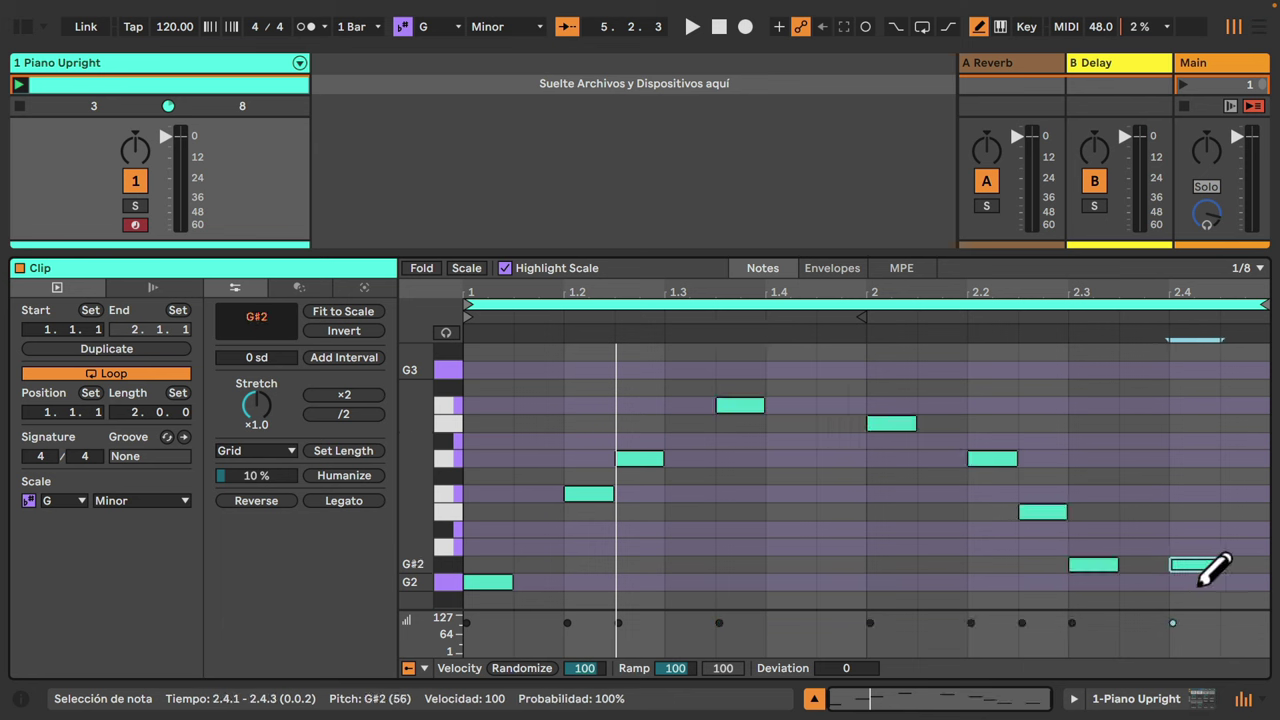
click(1243, 547)
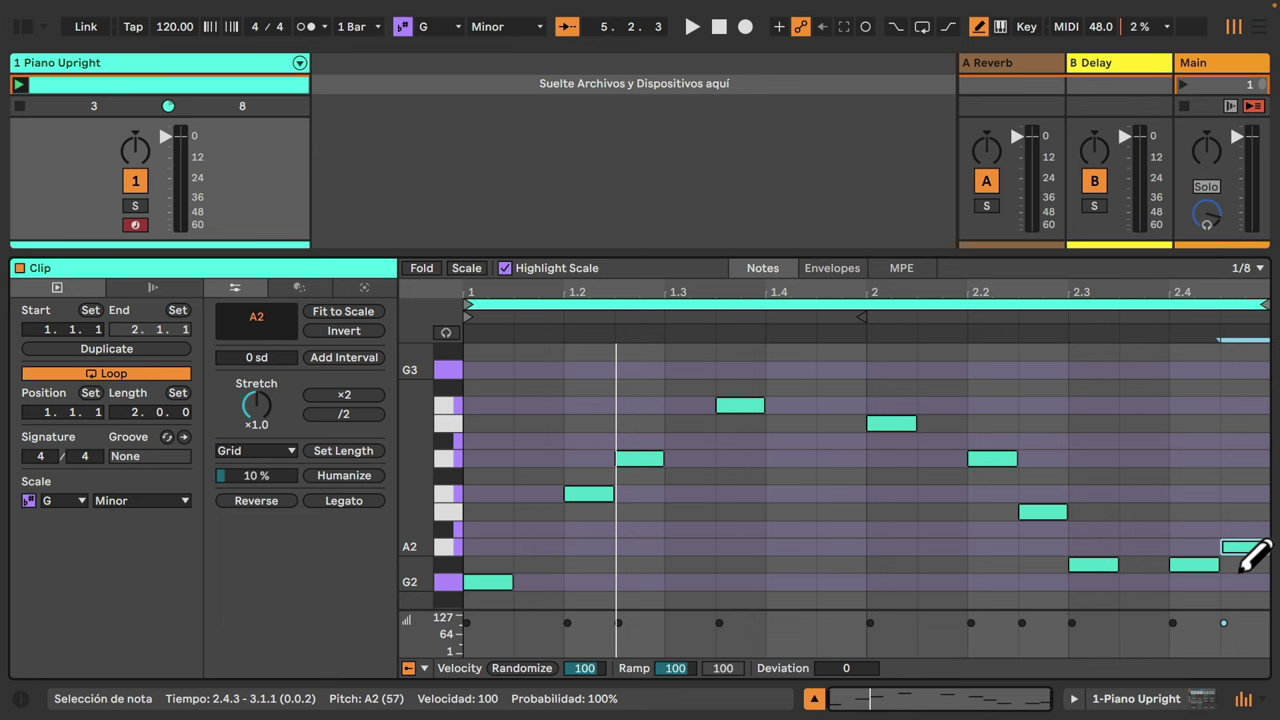
key(space)
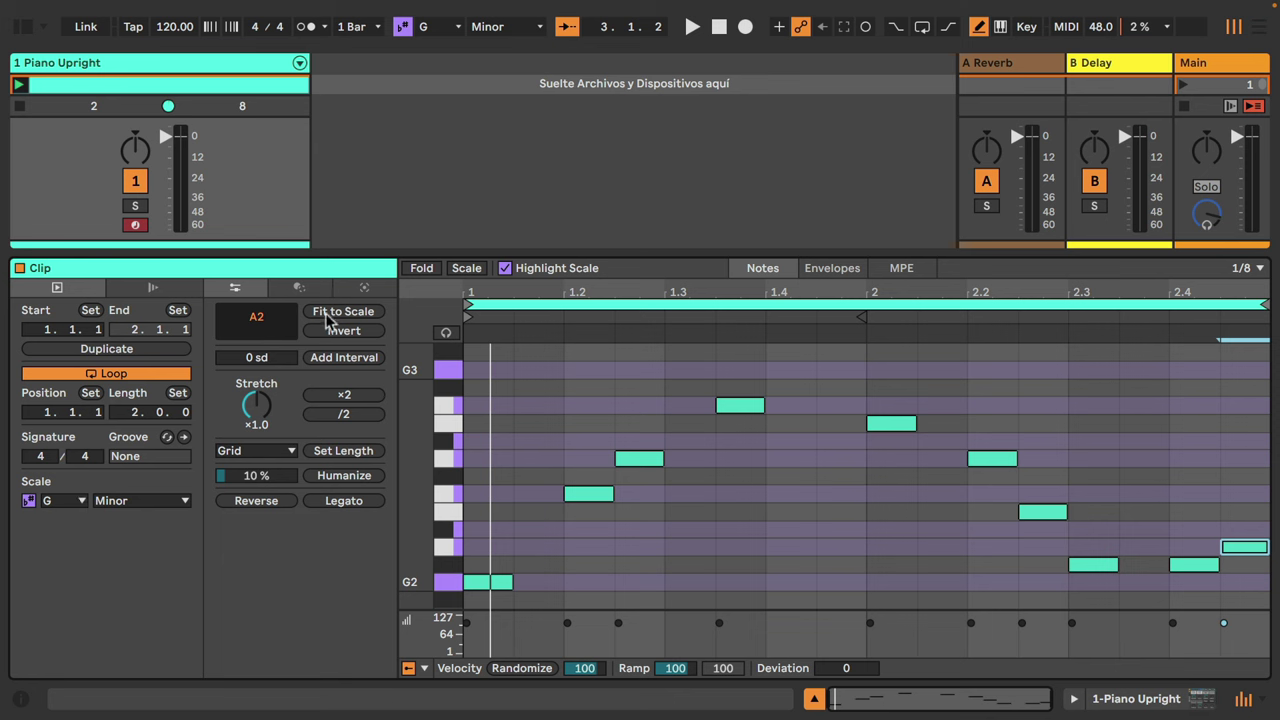
Fit all the clip's notes to the G Minor scale and play the corrected melody
key(ctrl+a)
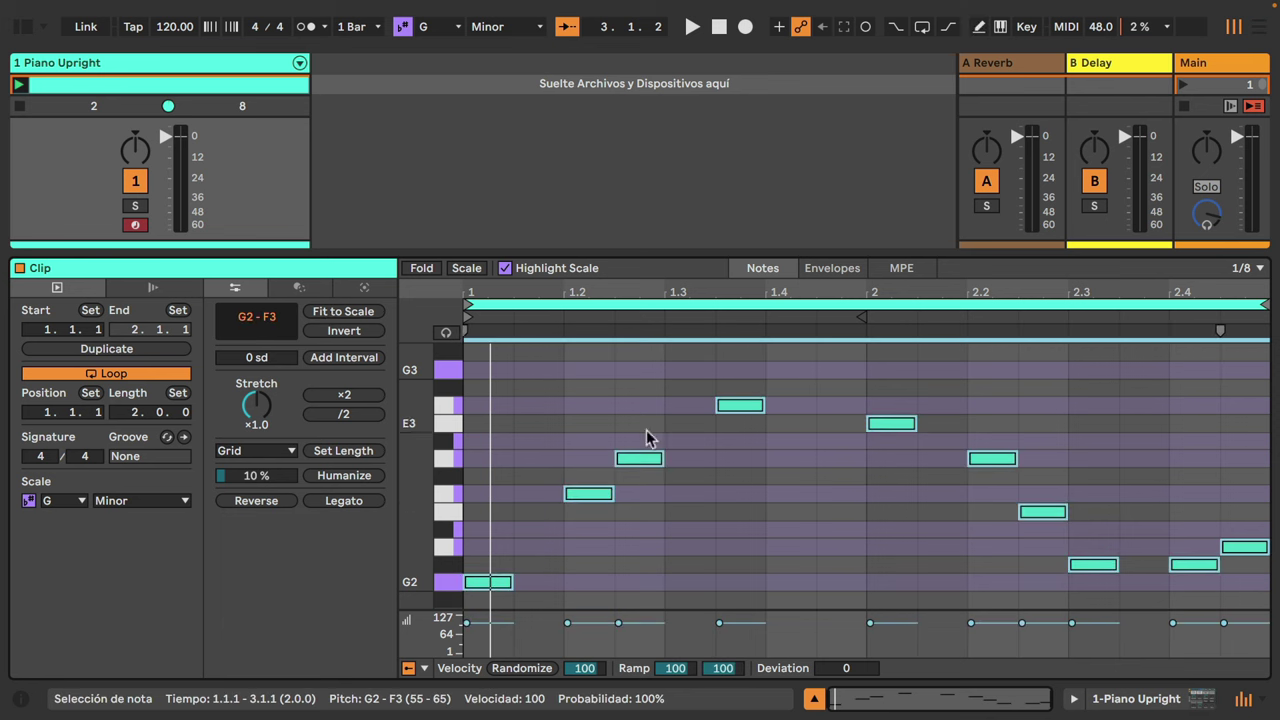
click(342, 312)
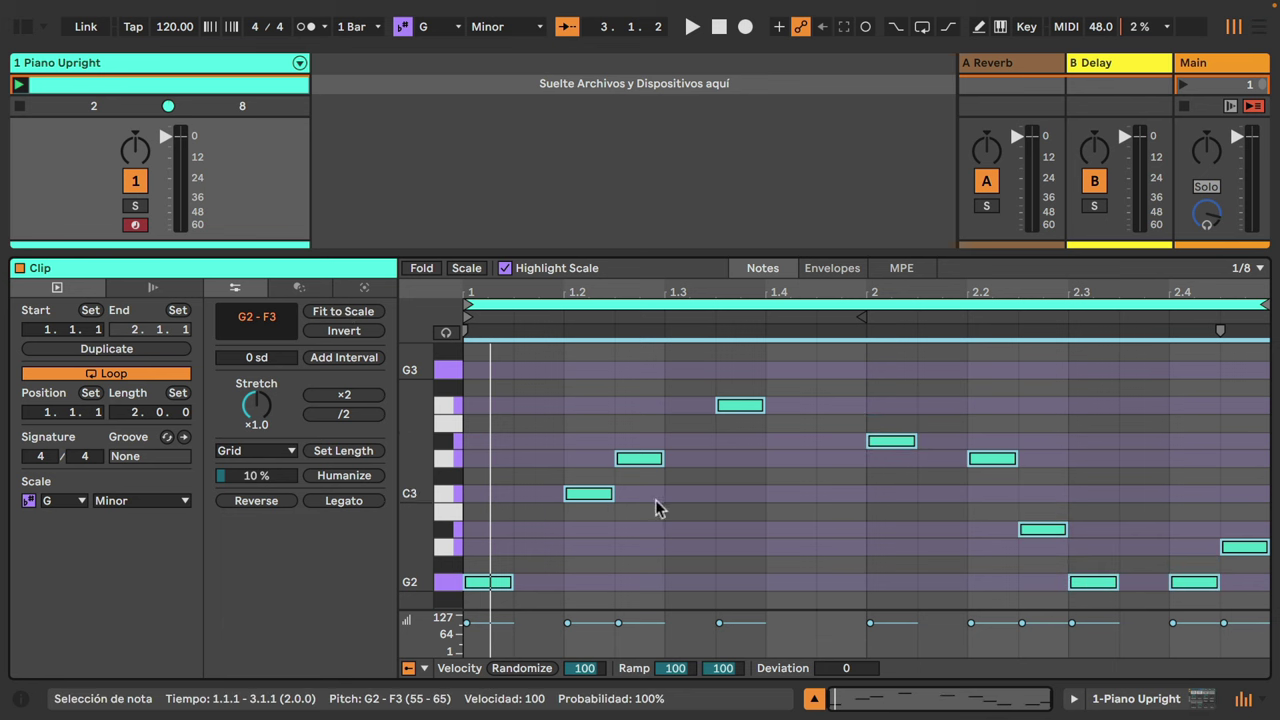
key(space)
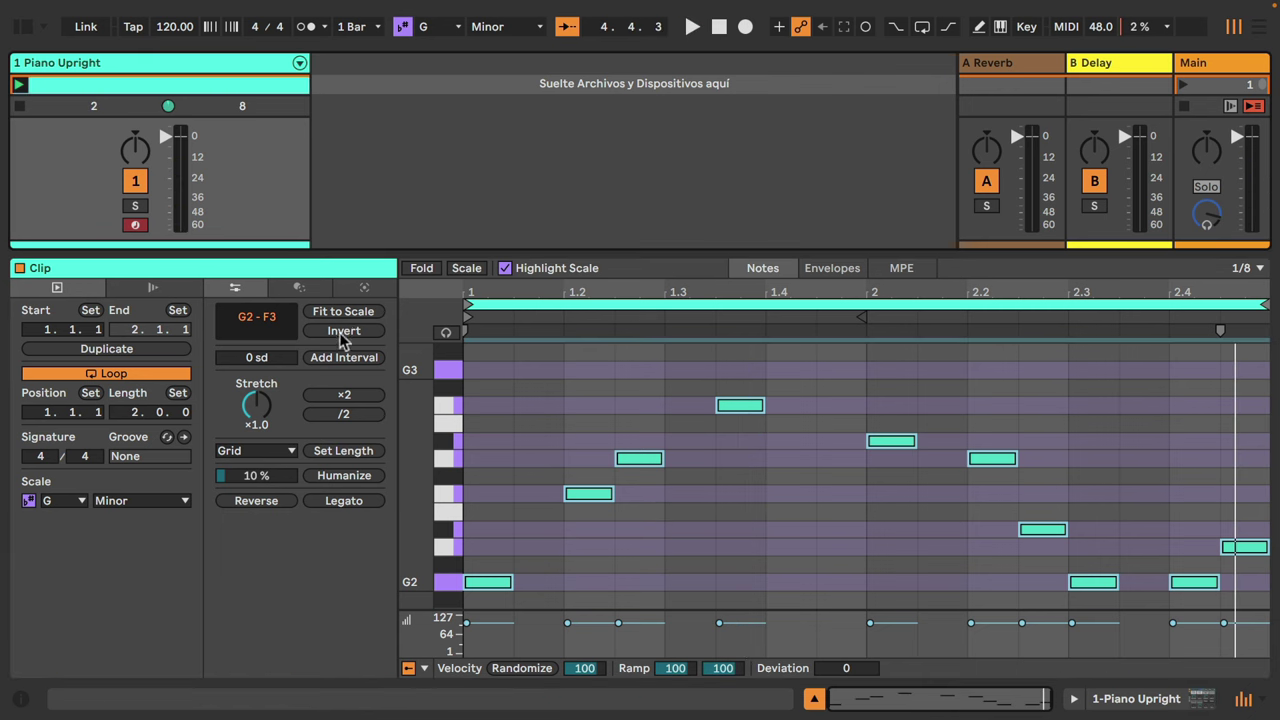
Try inverting the pitches of all the notes, listen to the result, and invert them back to the original melody
key(super)
click(519, 401)
key(super+a)
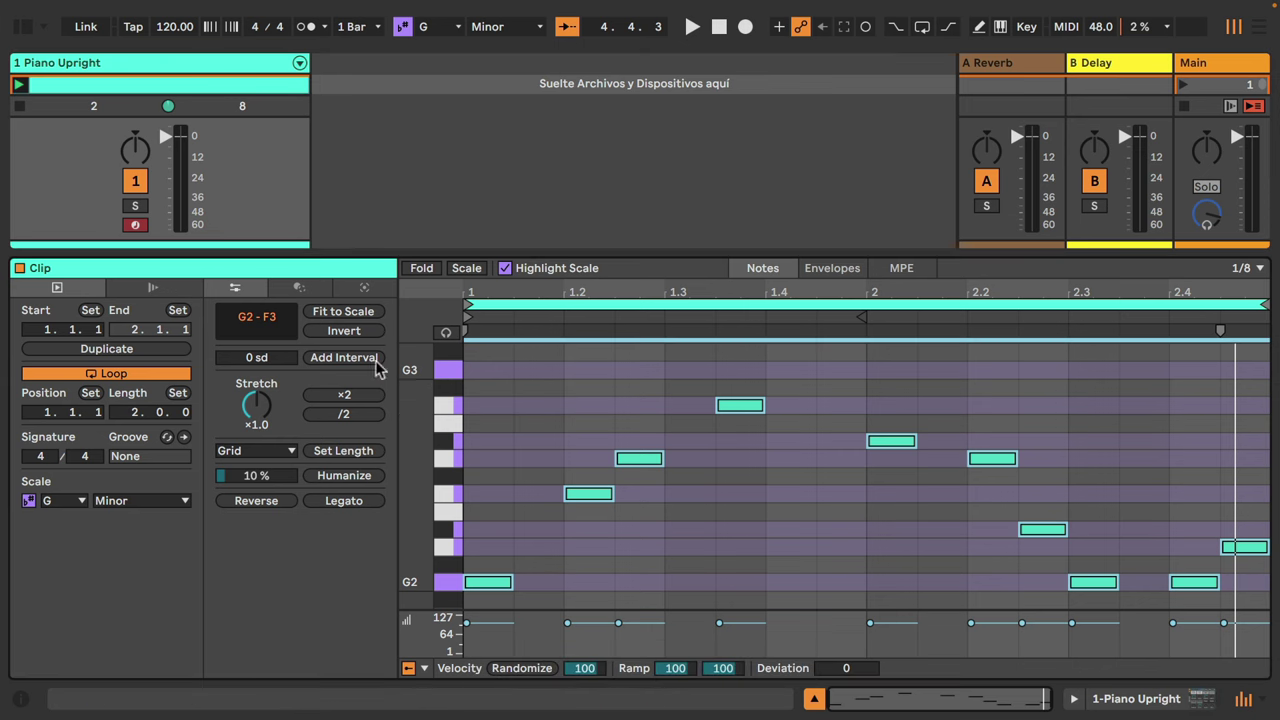
drag(438, 388, 284, 358)
click(343, 331)
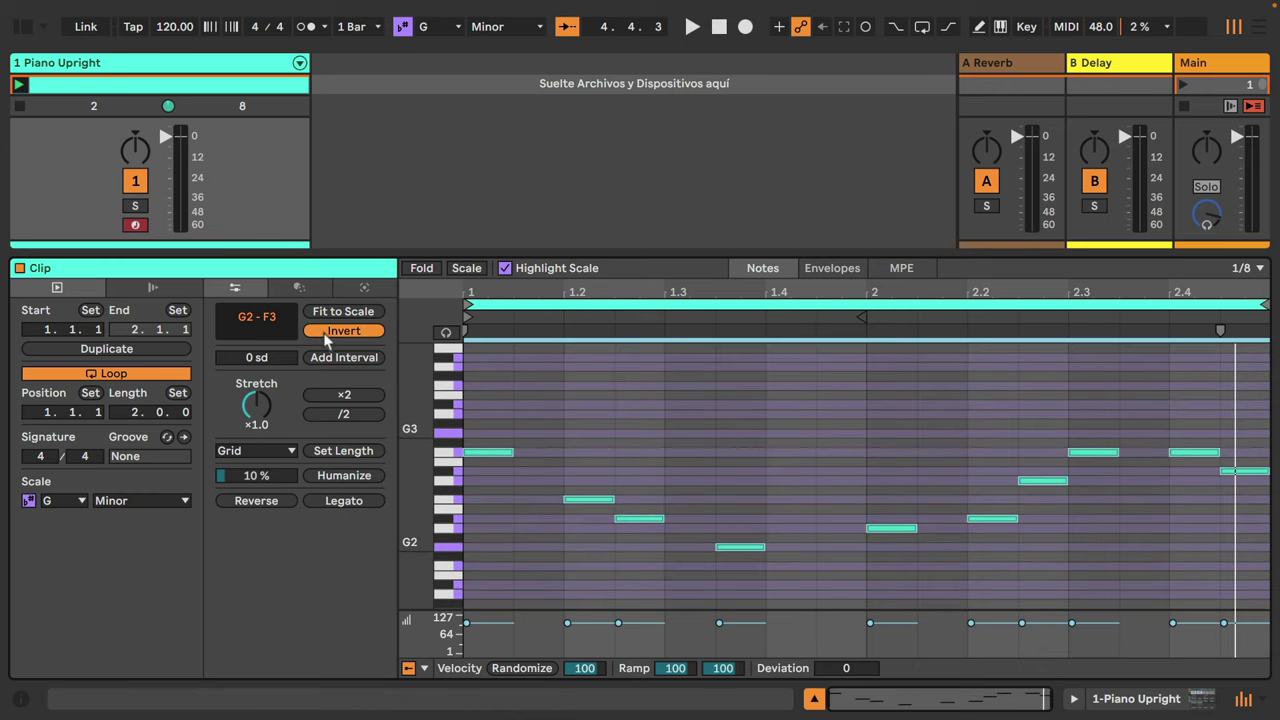
click(343, 331)
click(324, 334)
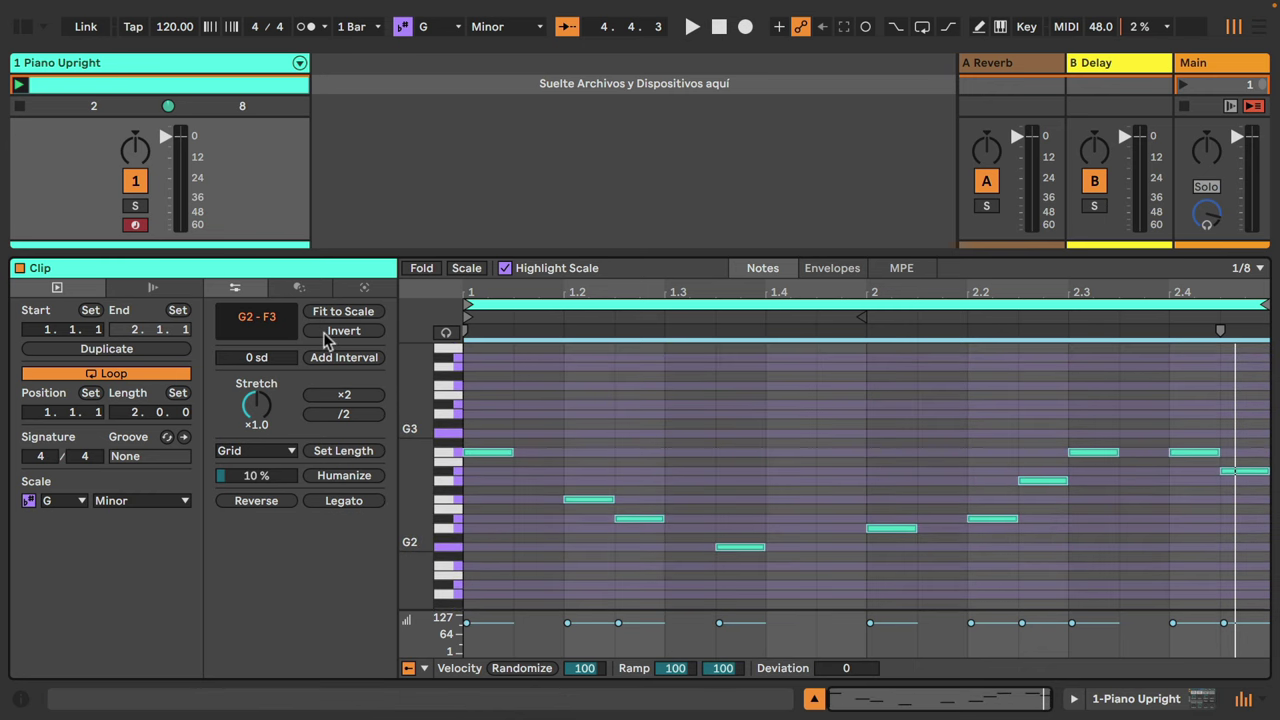
key(space)
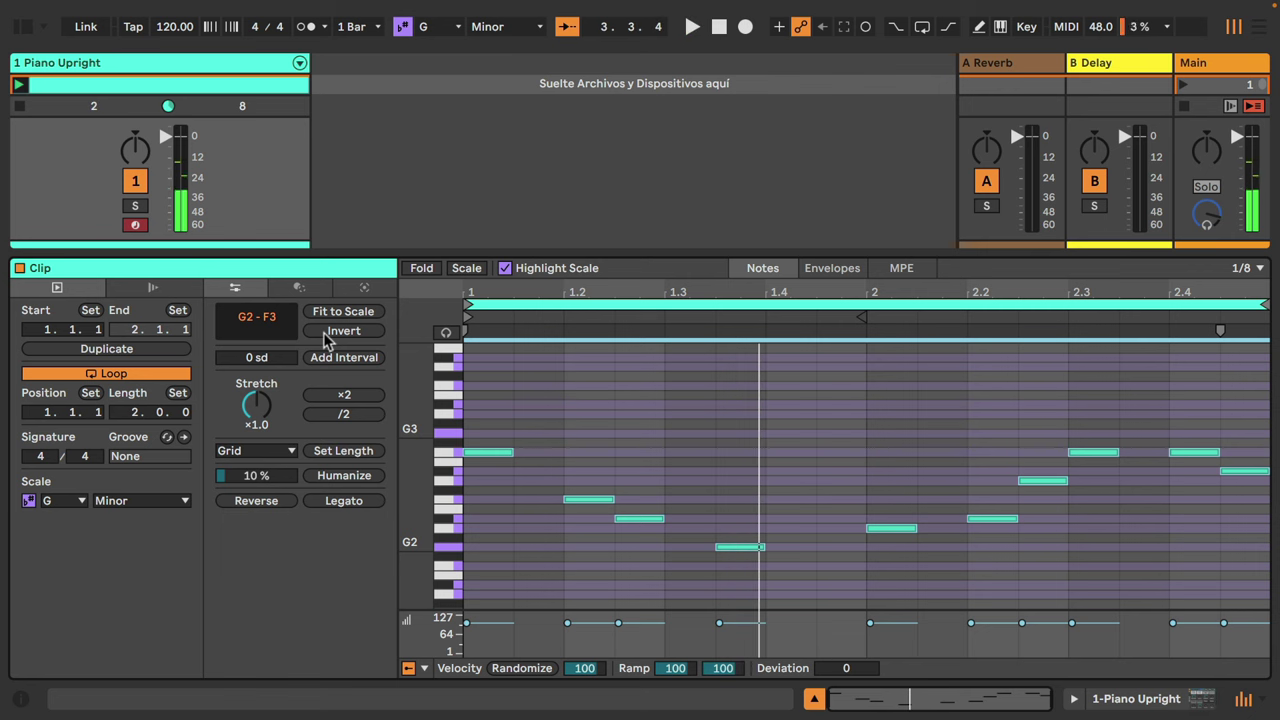
click(324, 334)
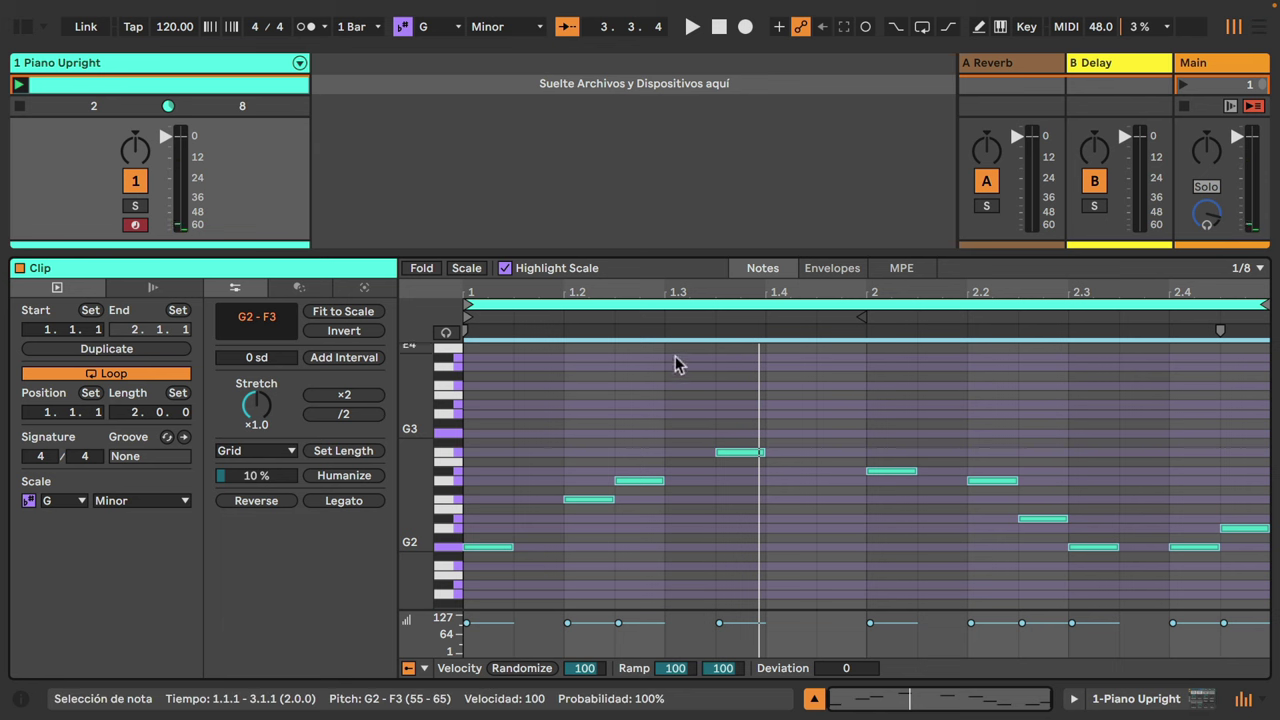
Invert only the D3 note at 1.2.3 and the F3 note at 1.3.3
drag(731, 405, 650, 494)
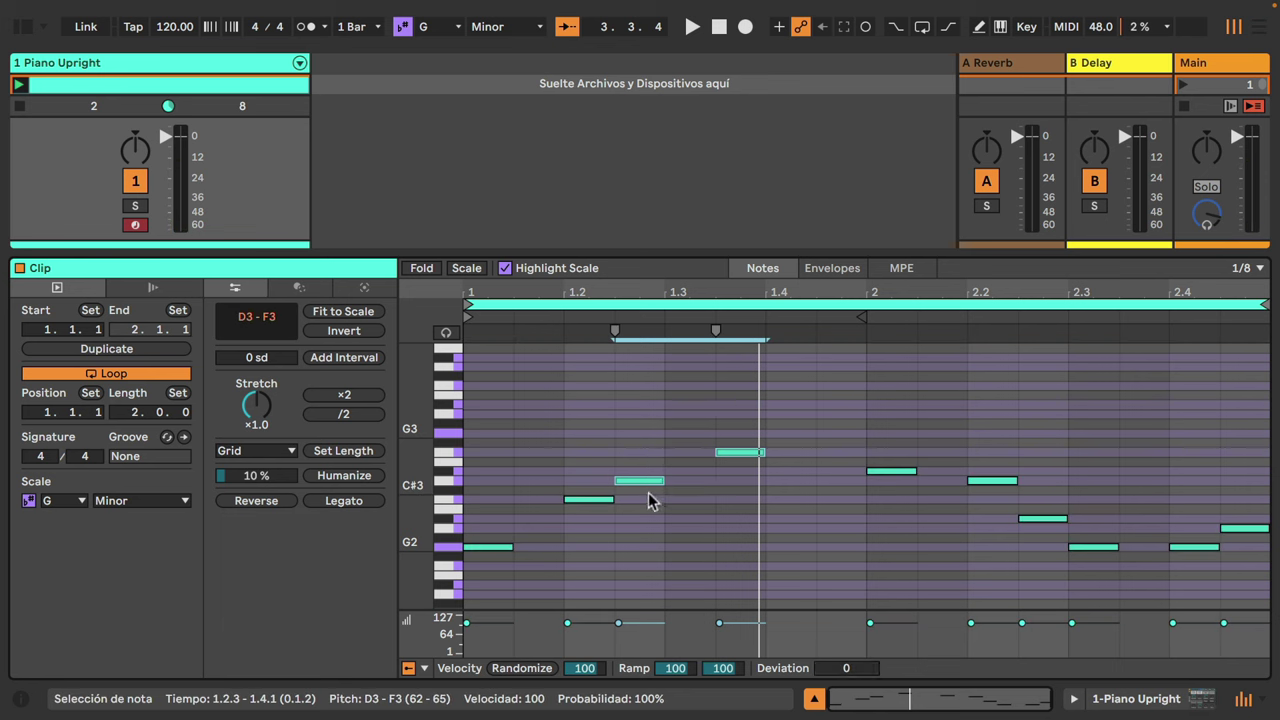
click(343, 331)
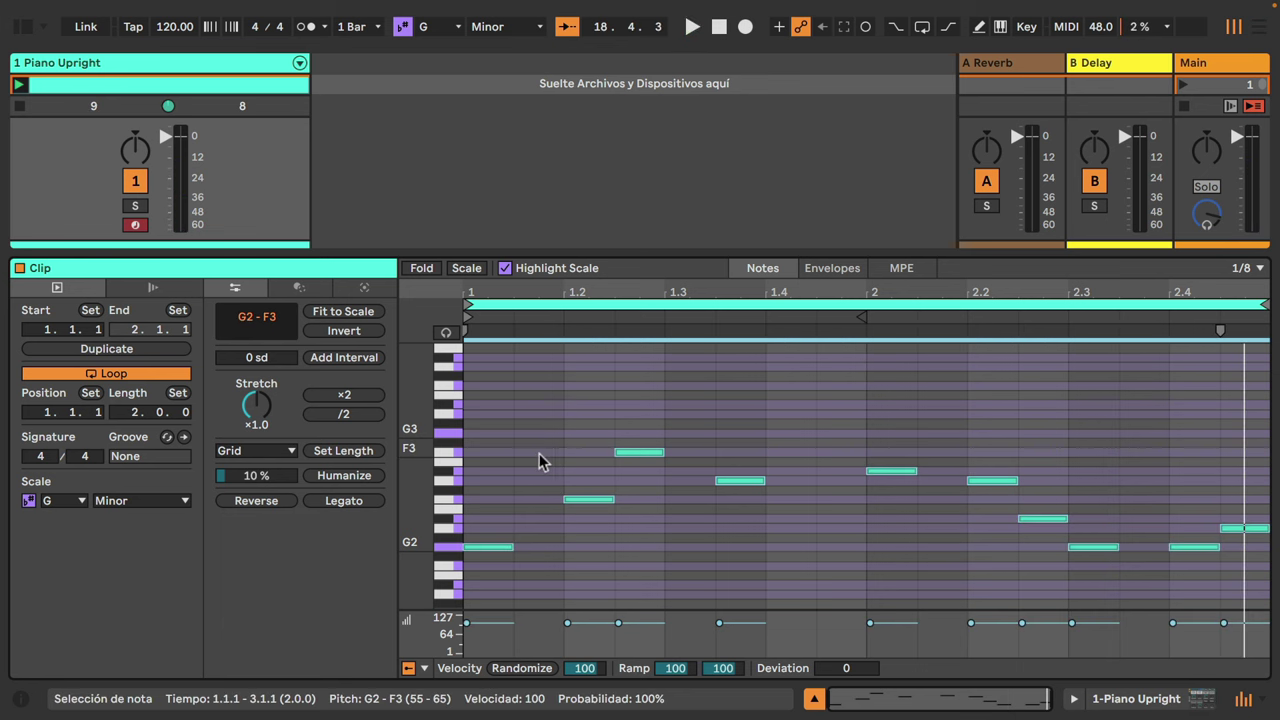
click(539, 460)
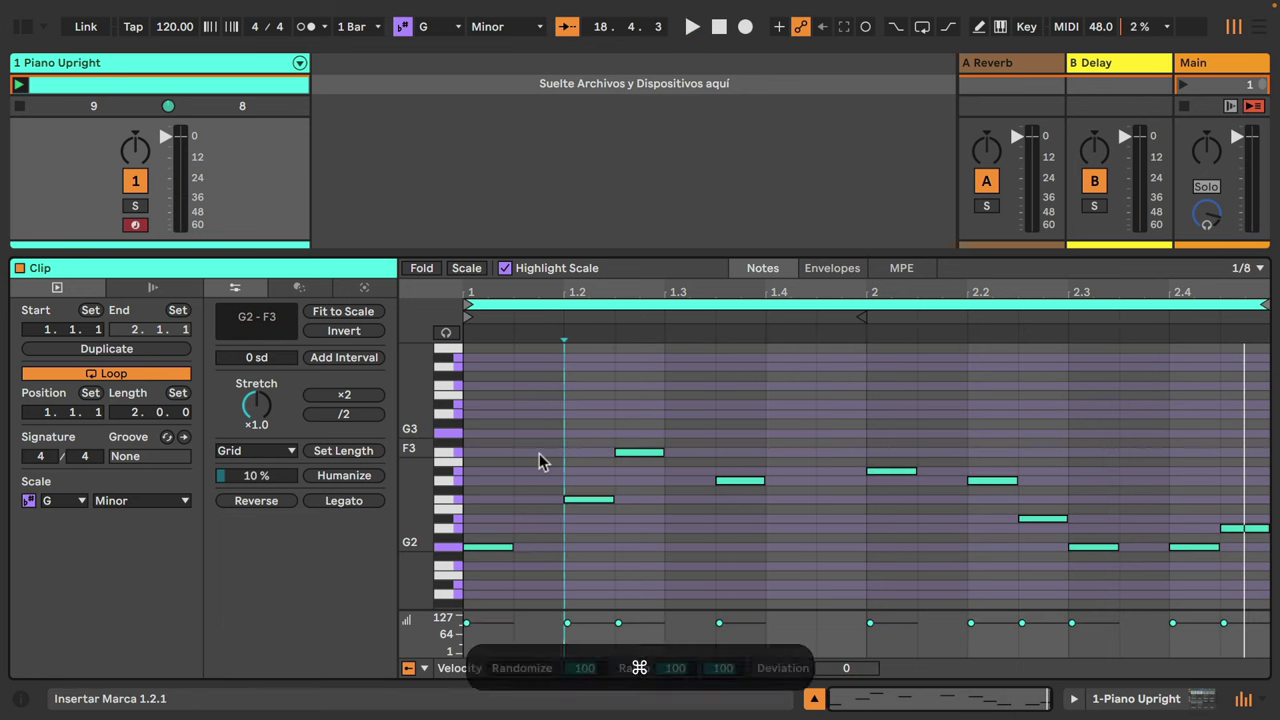
Add an interval of +3 scale degrees to all the melody notes and listen to the harmony
key(super+a)
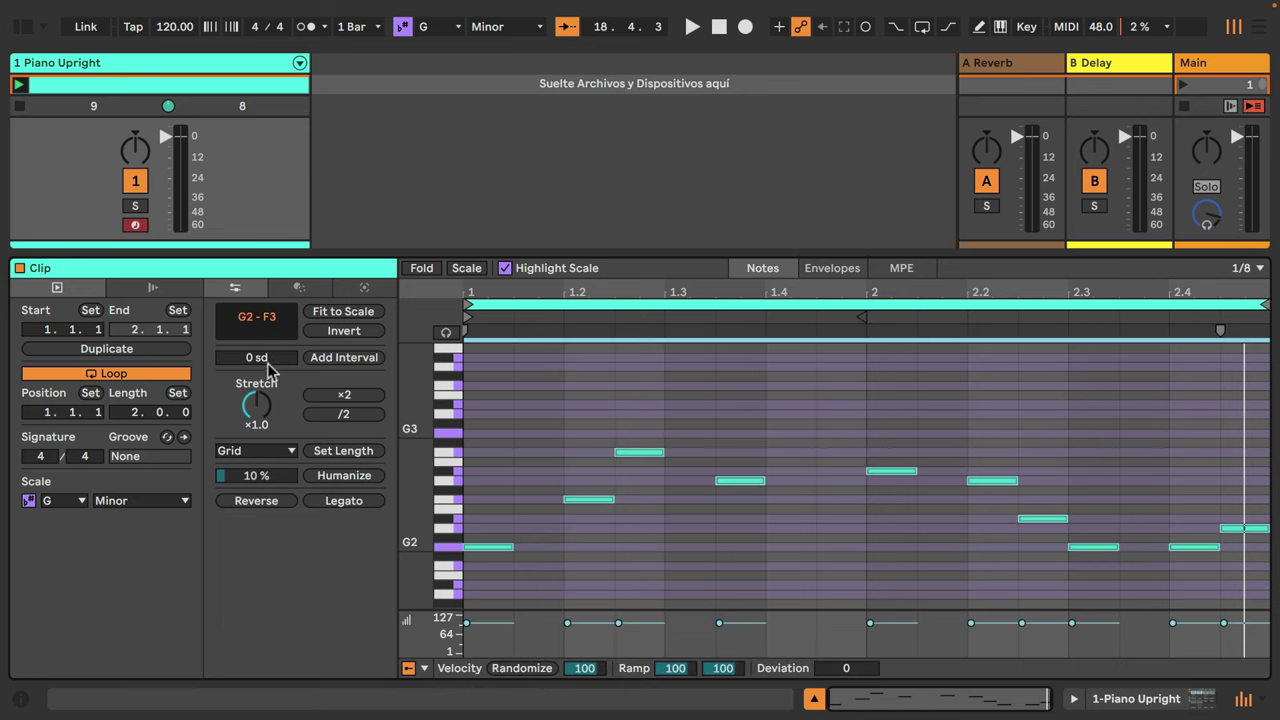
drag(268, 370, 268, 342)
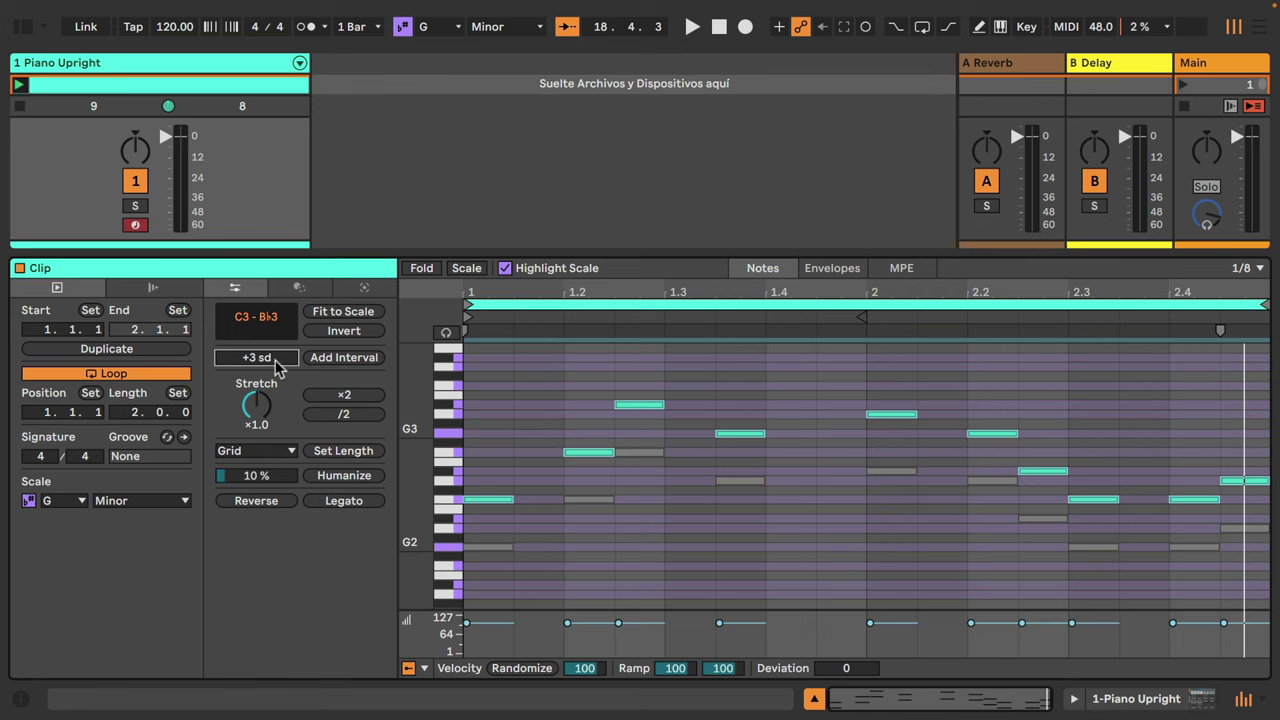
key(space)
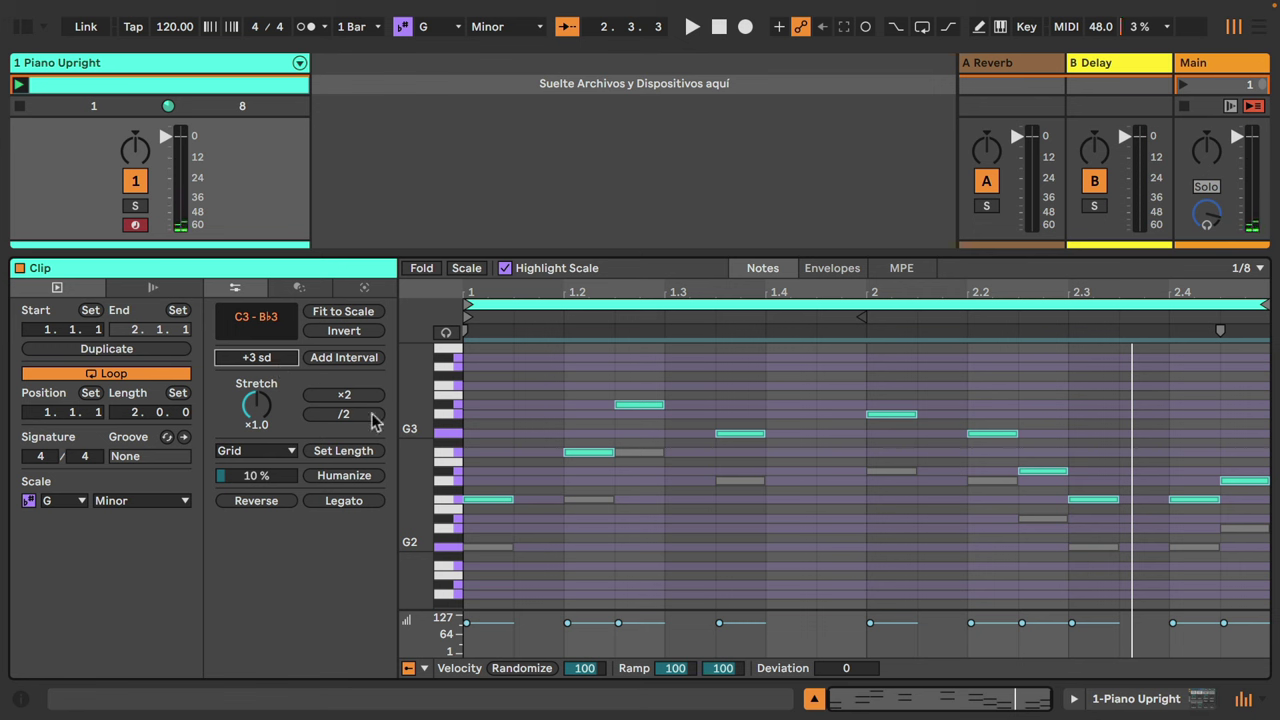
Add another interval above the harmony notes, set it to +4 scale degrees, and play the clip
click(346, 363)
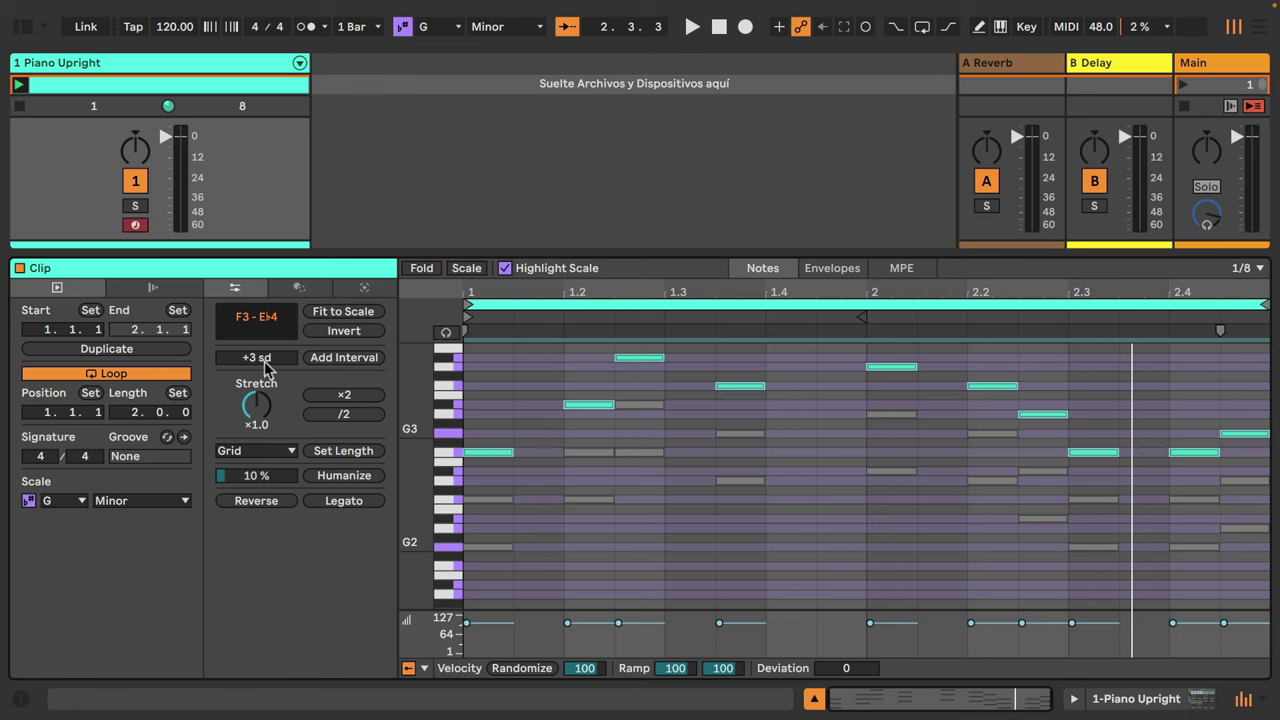
mouse_move(266, 368)
mouse_down()
mouse_move(266, 392)
mouse_move(266, 351)
mouse_up()
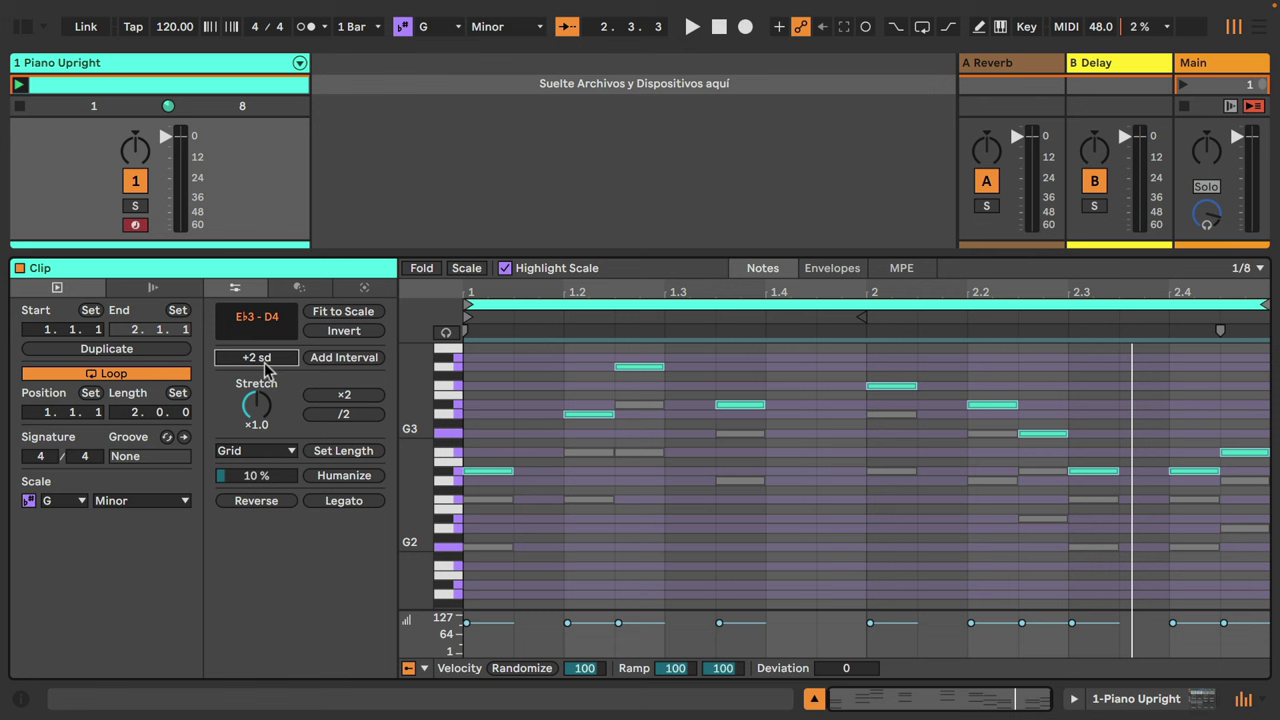
key(space)
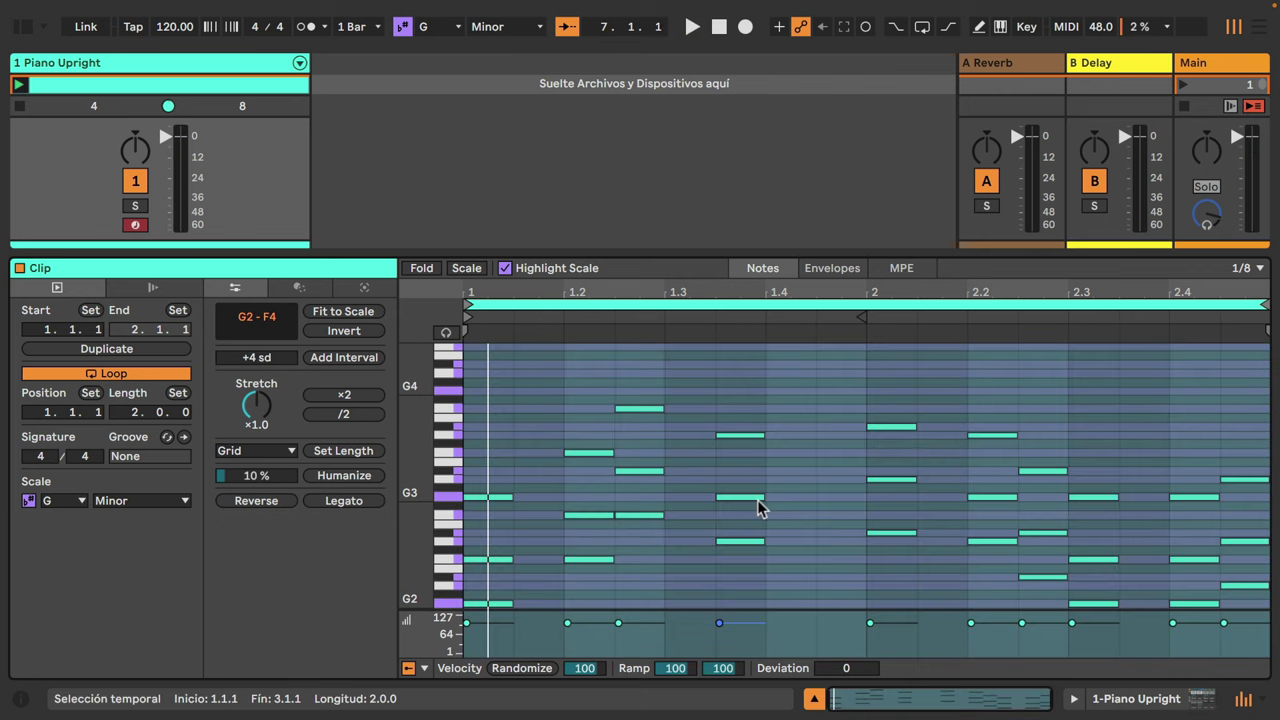
Try the clip at double and half duration during playback, and bring it back to its two-bar length
click(341, 396)
key(space)
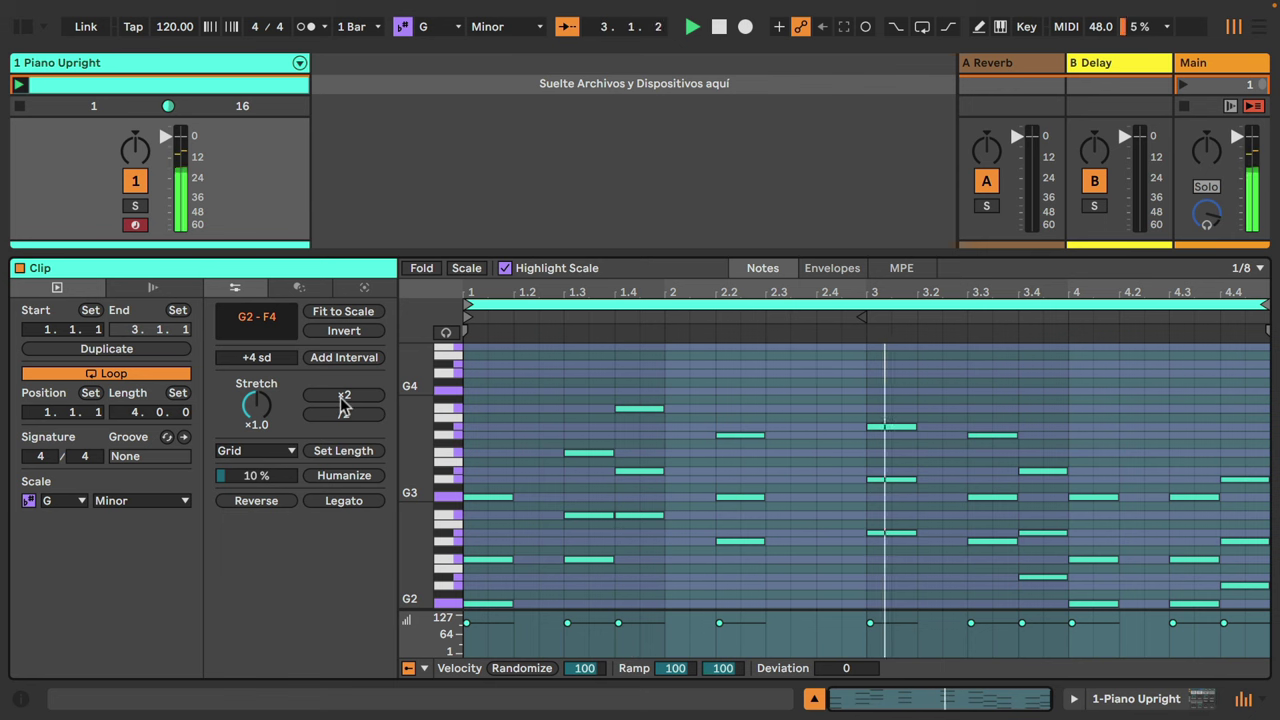
click(341, 415)
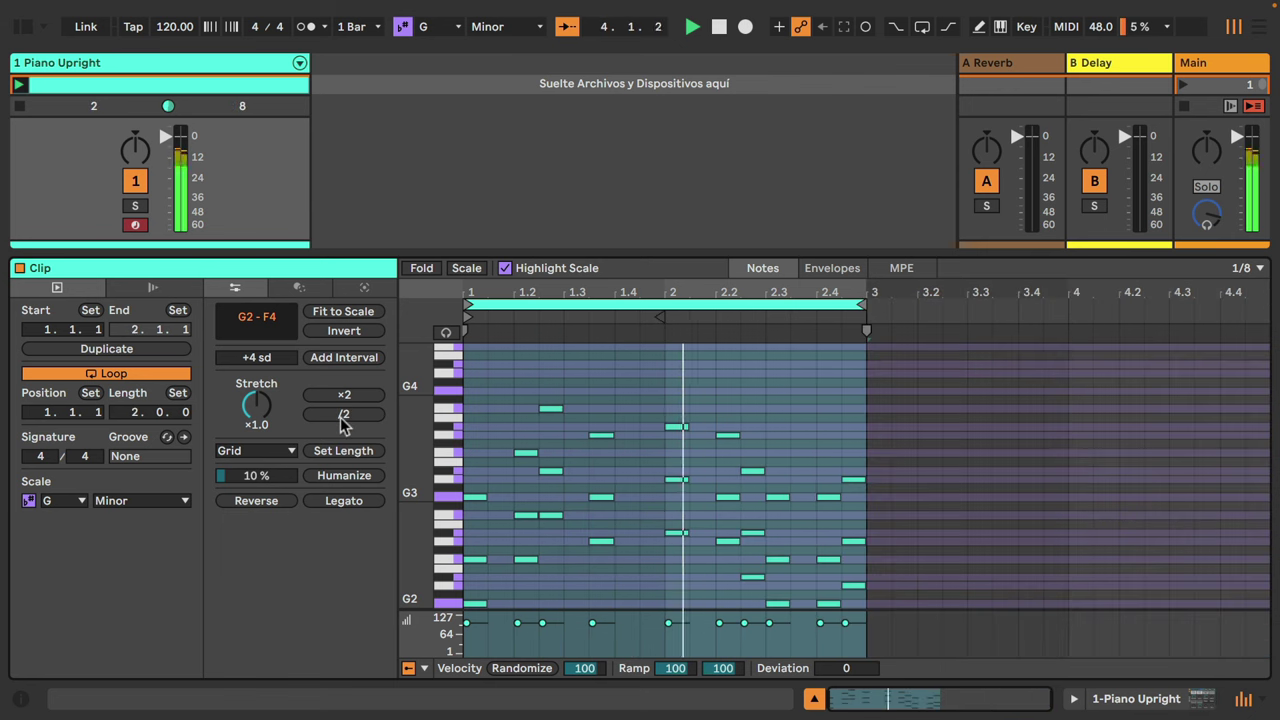
click(341, 415)
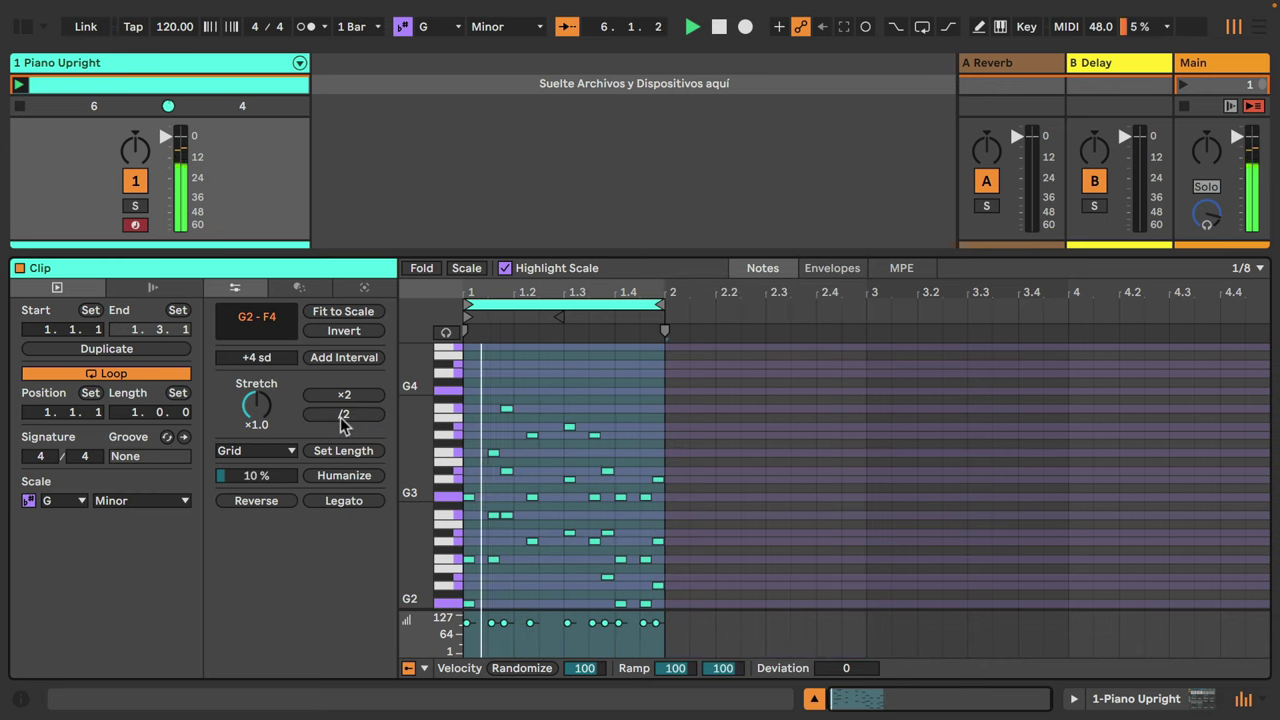
click(344, 396)
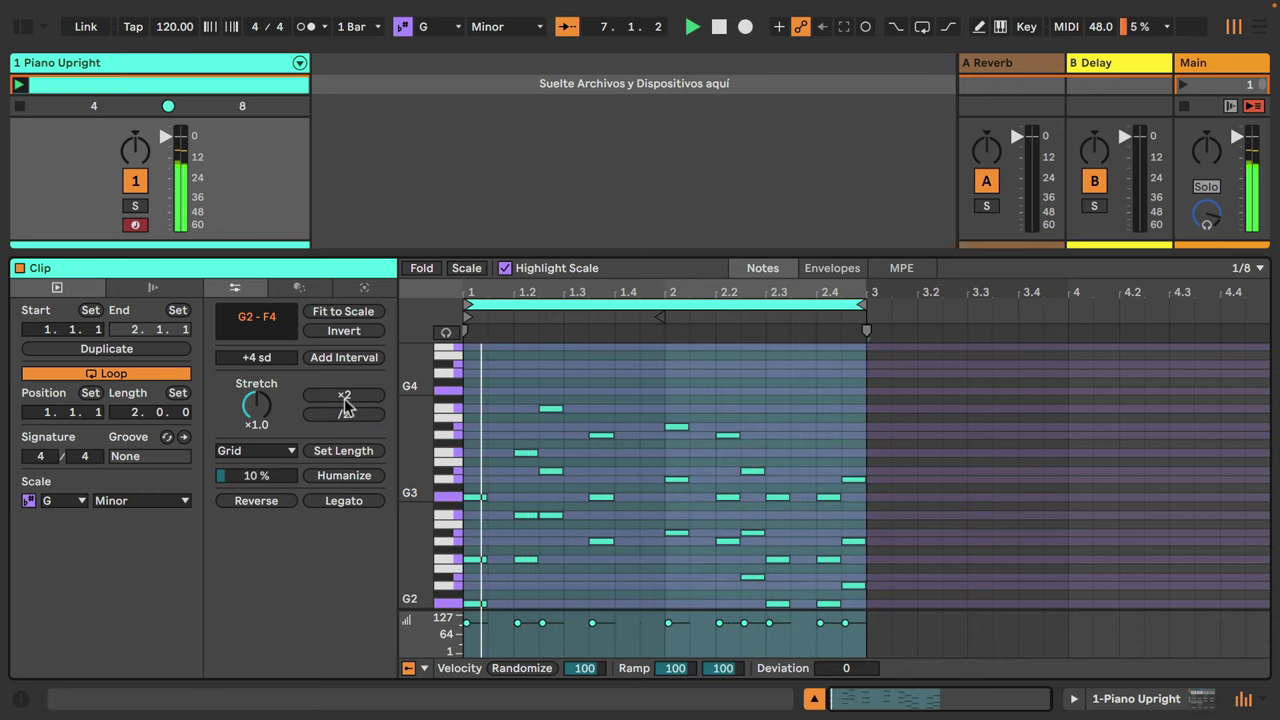
Try stretching all the notes by ×1.1, play the result, and return the stretch to ×1.0
click(513, 427)
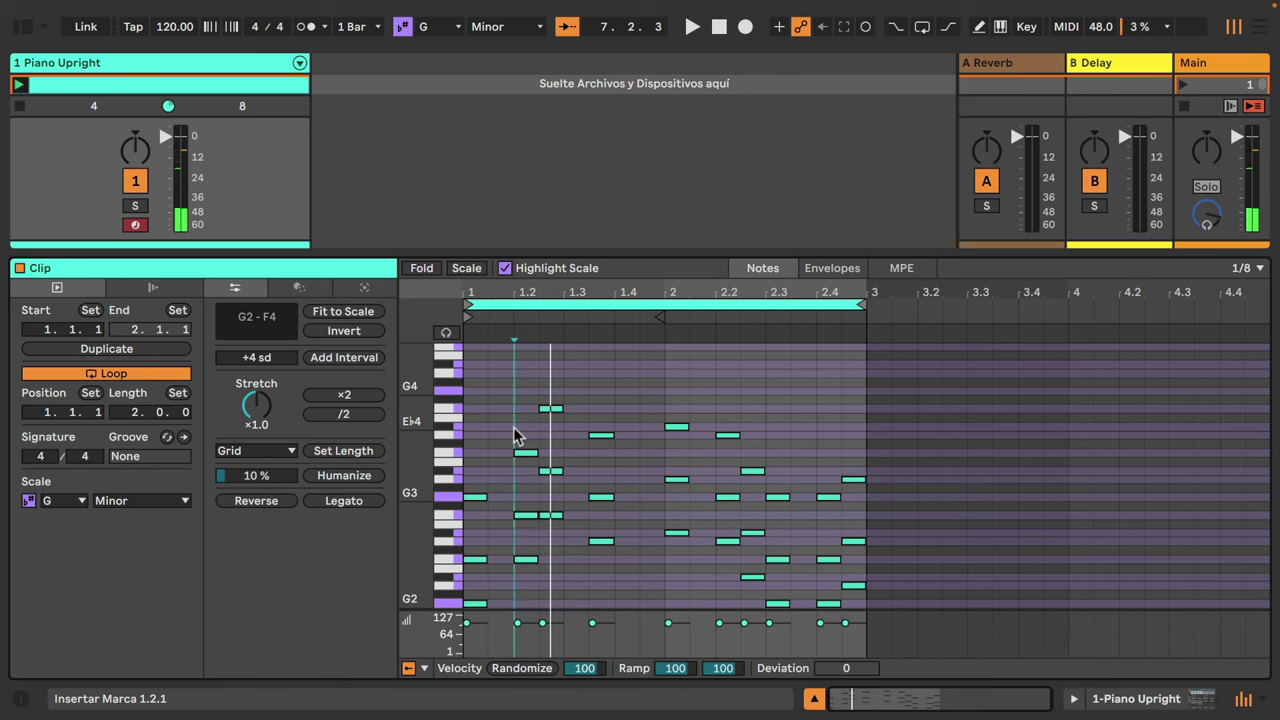
key(super+a)
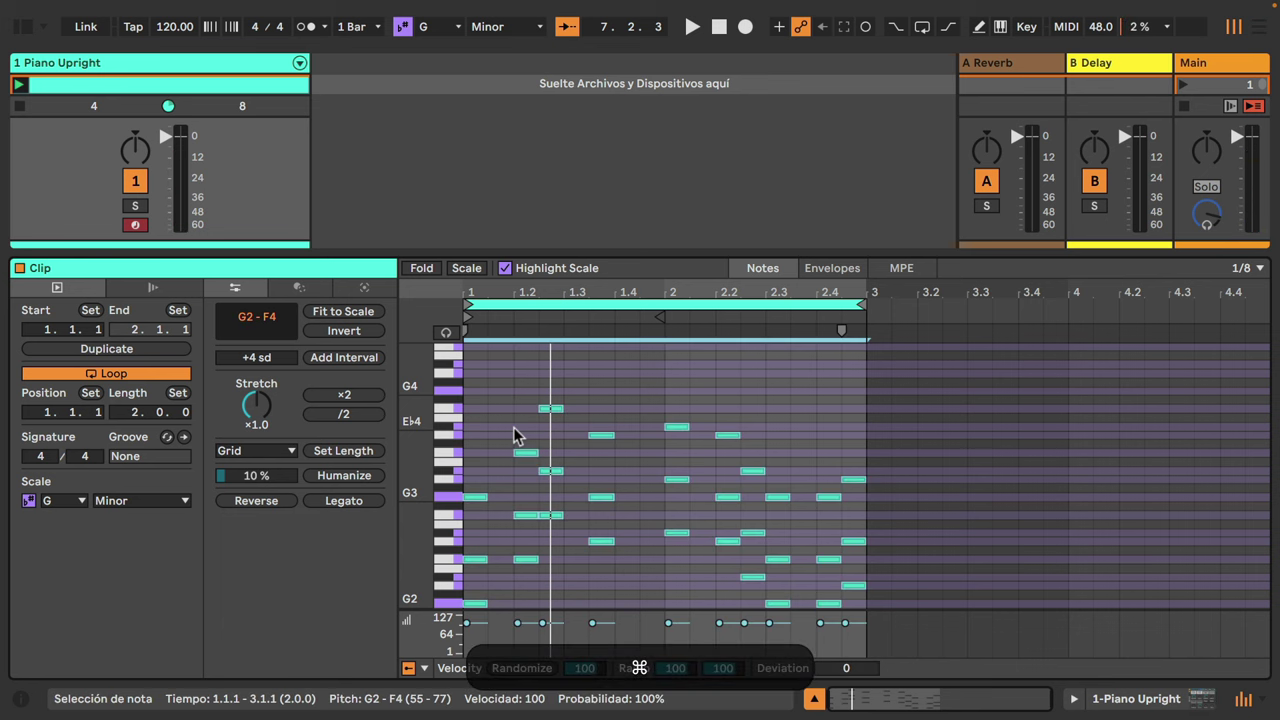
mouse_move(254, 412)
mouse_down()
mouse_move(254, 452)
mouse_move(254, 396)
mouse_move(254, 408)
mouse_up()
key(space)
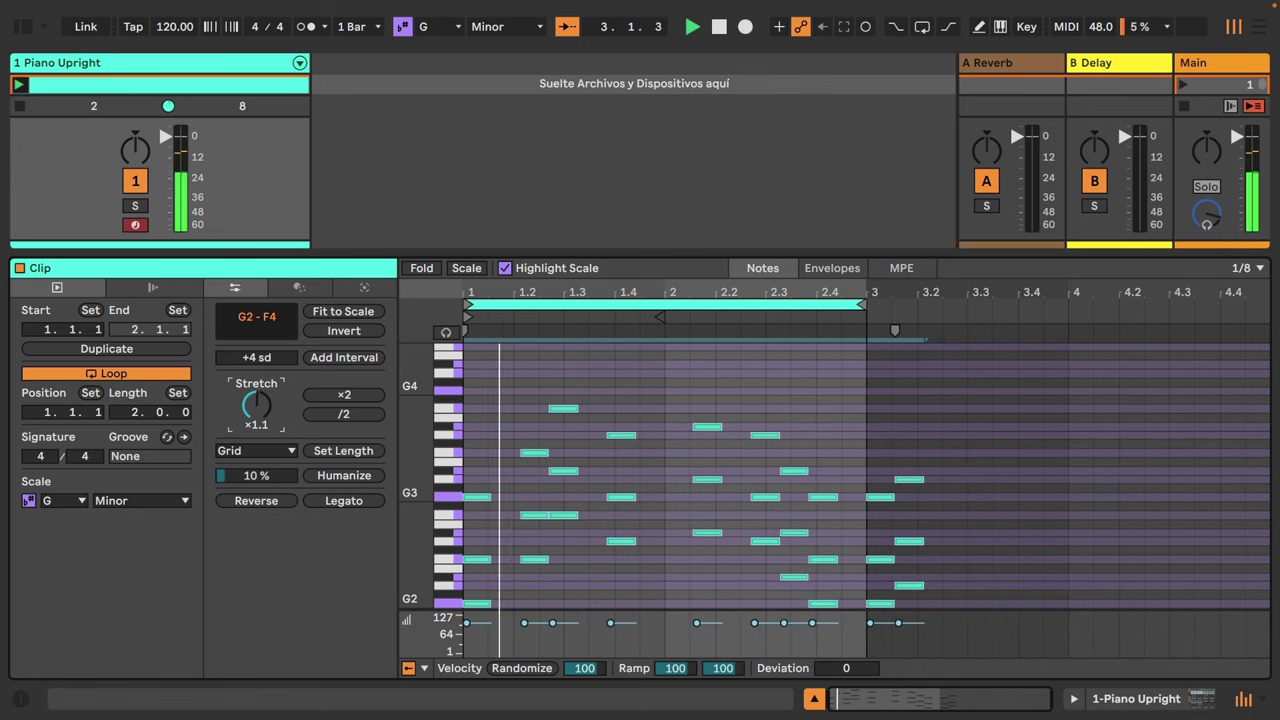
drag(254, 408, 254, 420)
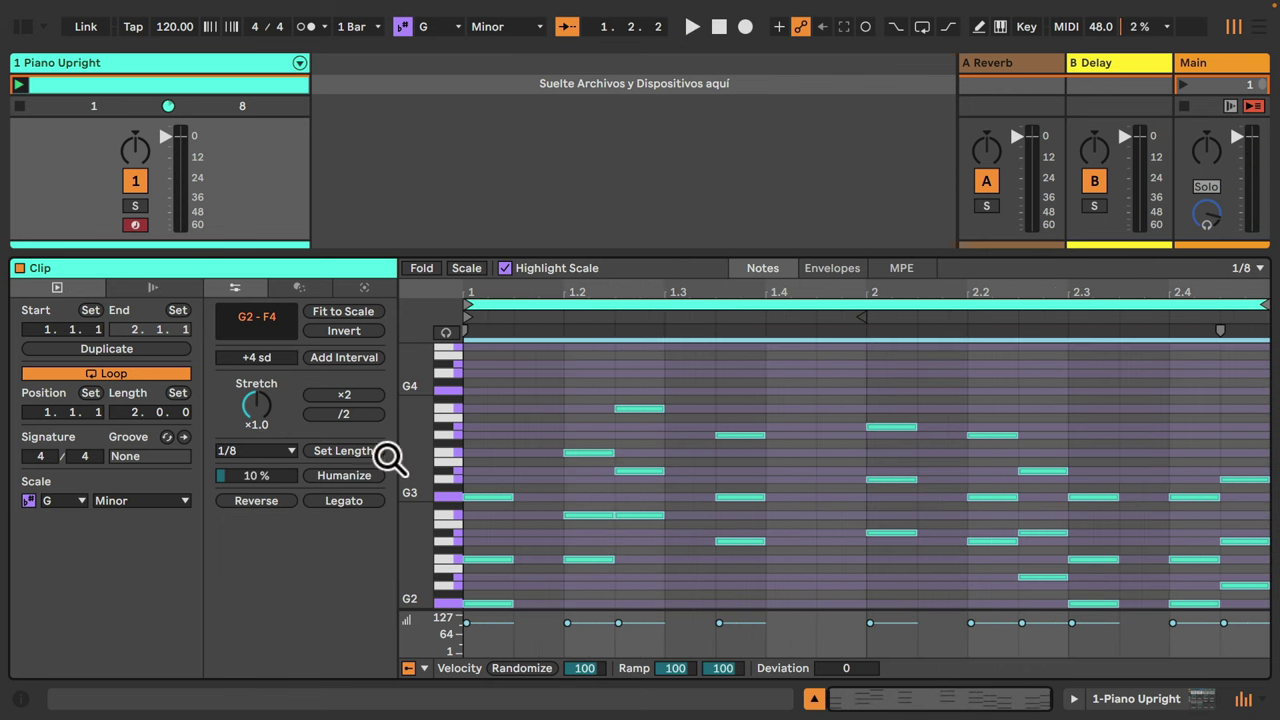
Set the length of all the notes to 1/16 and undo the change
click(268, 452)
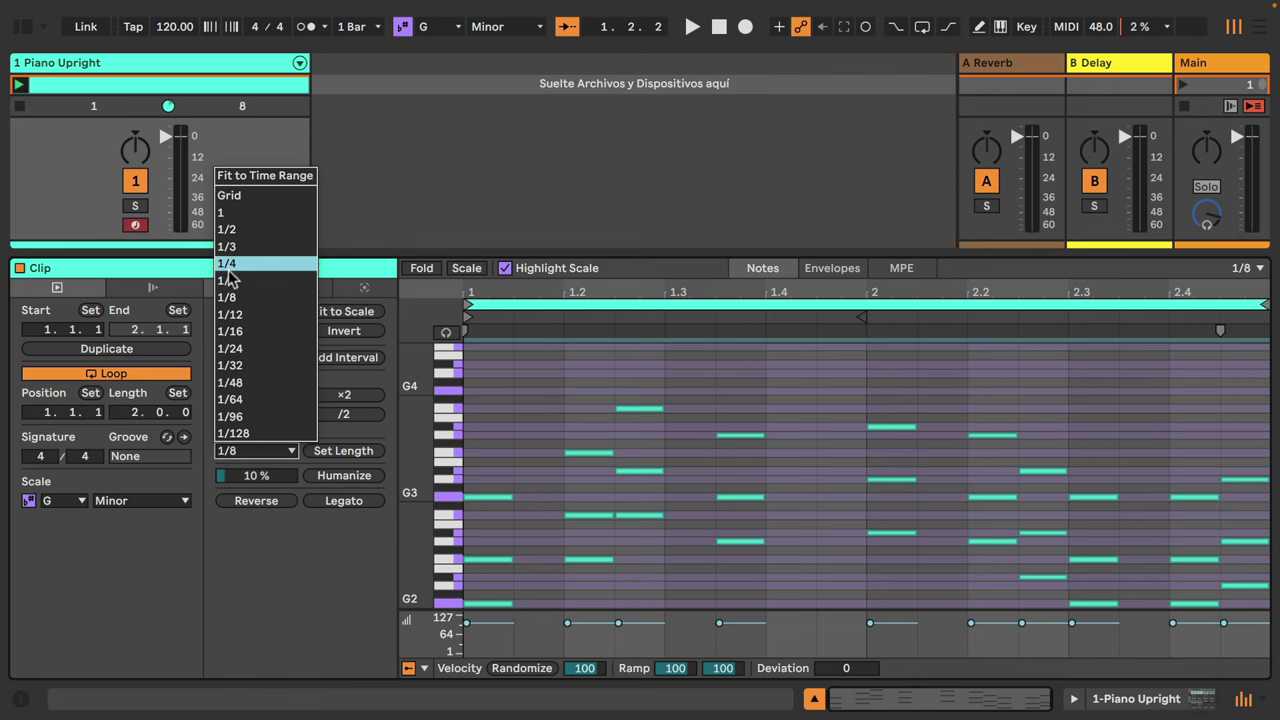
click(233, 332)
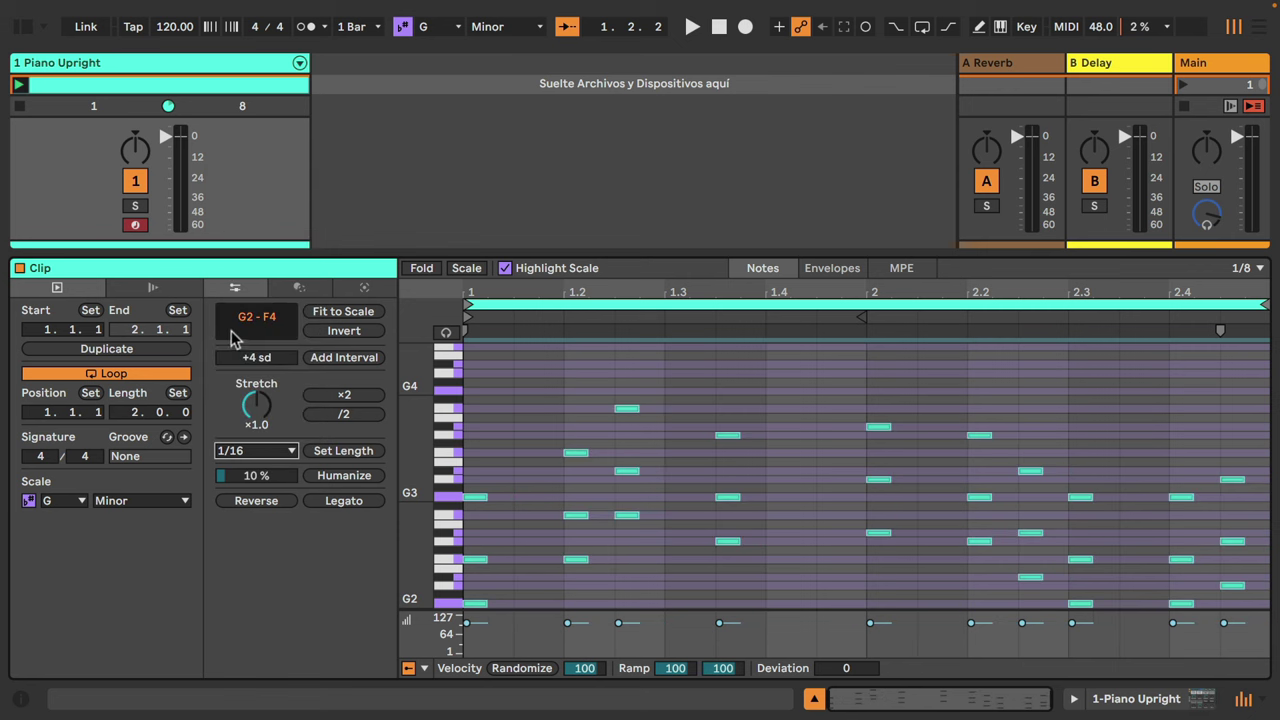
key(super+z)
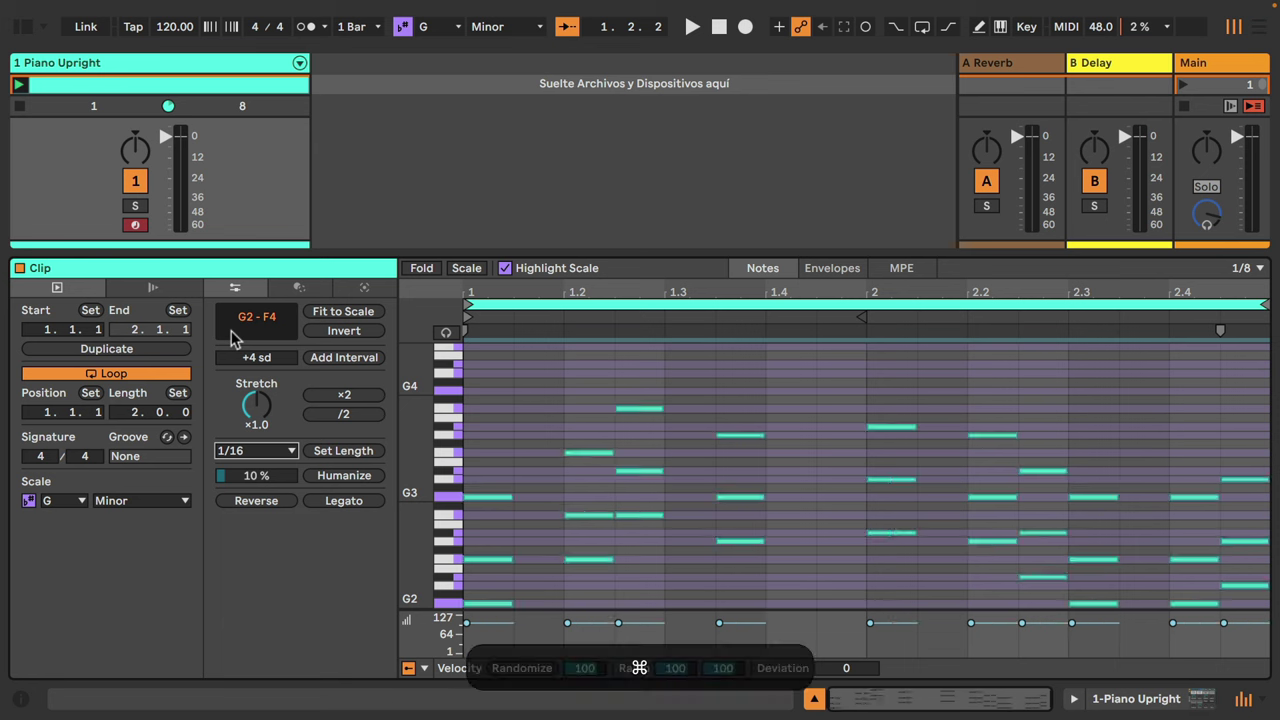
Try setting the length of the notes between 1.2 and 1.3 to 1/64, and undo the change
drag(551, 399, 652, 583)
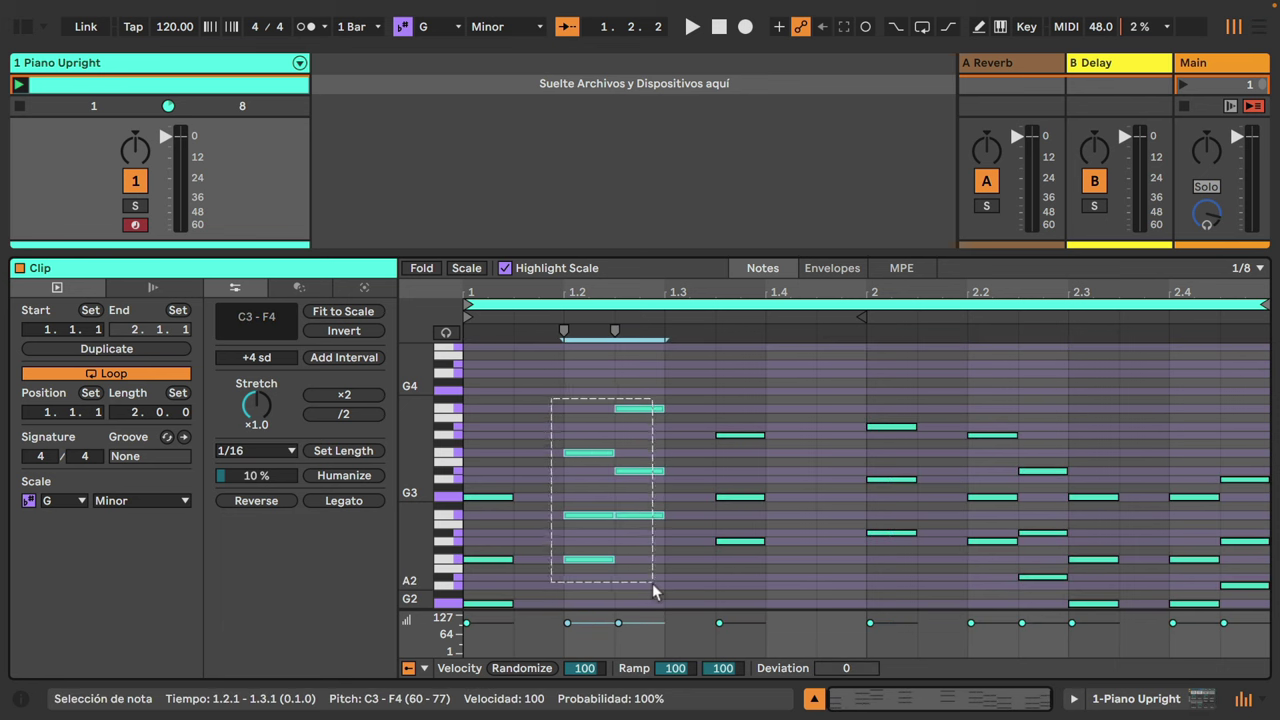
click(287, 456)
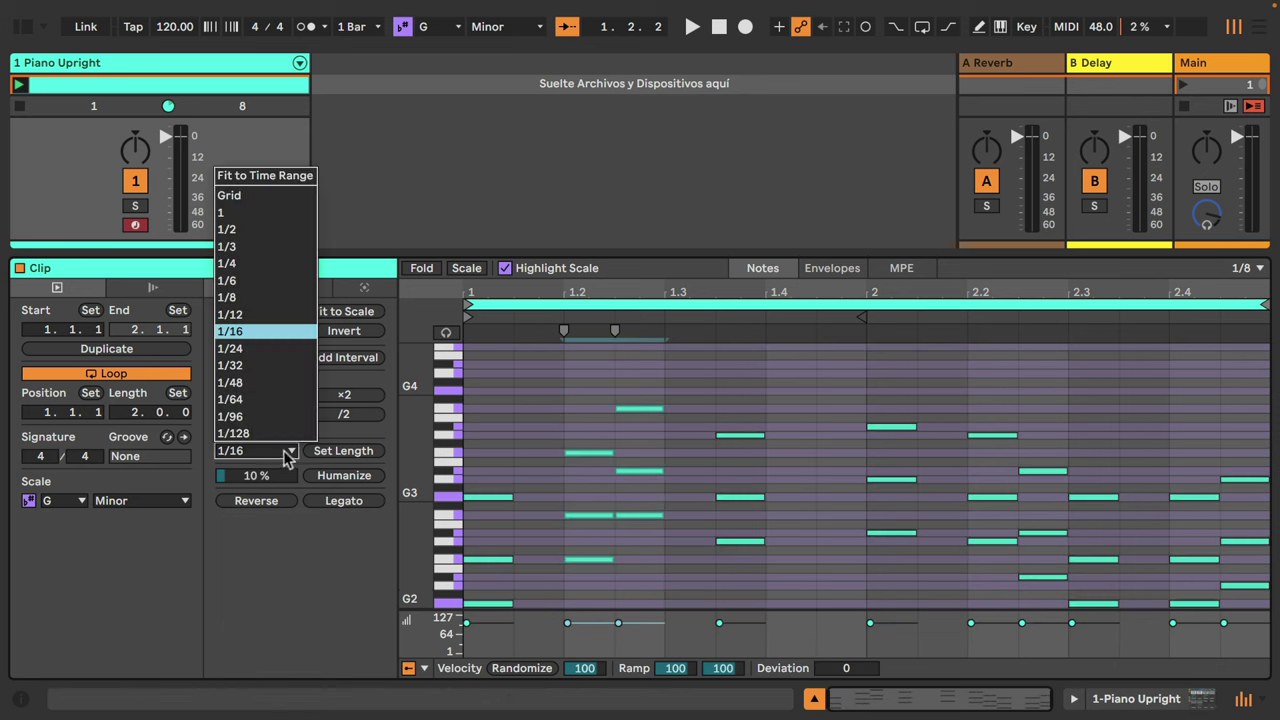
click(248, 410)
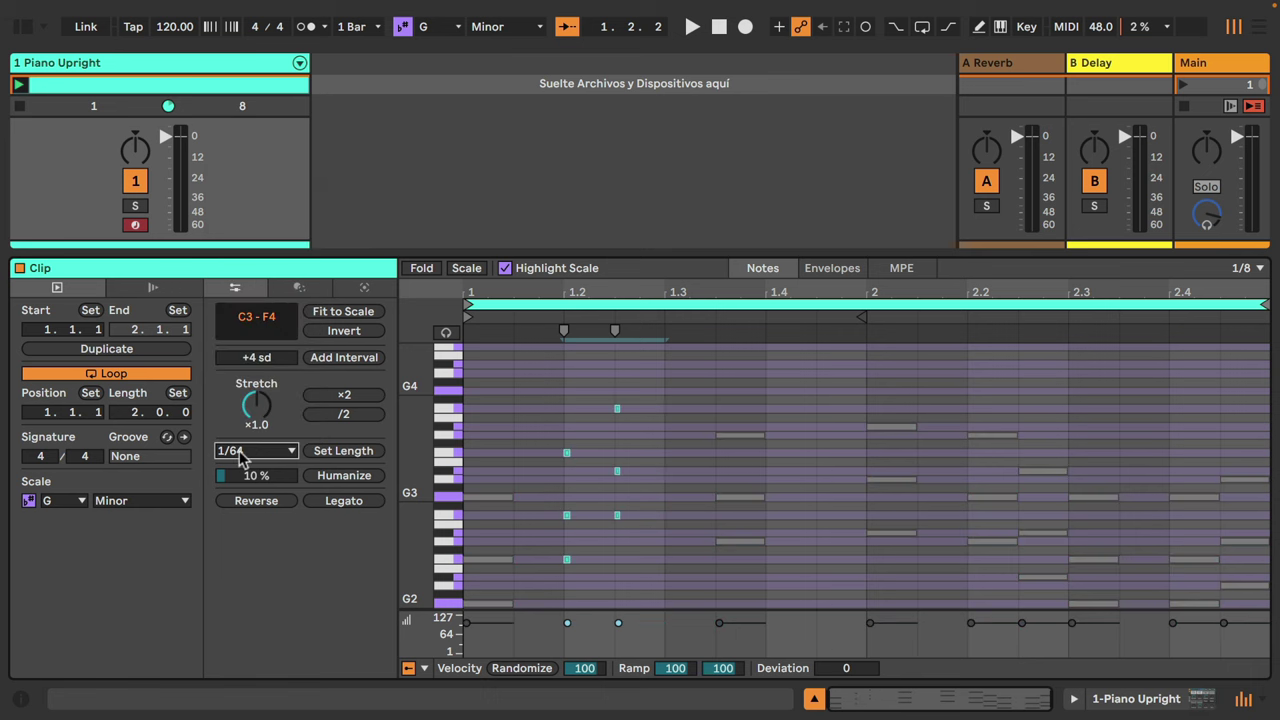
click(337, 455)
key(super+z)
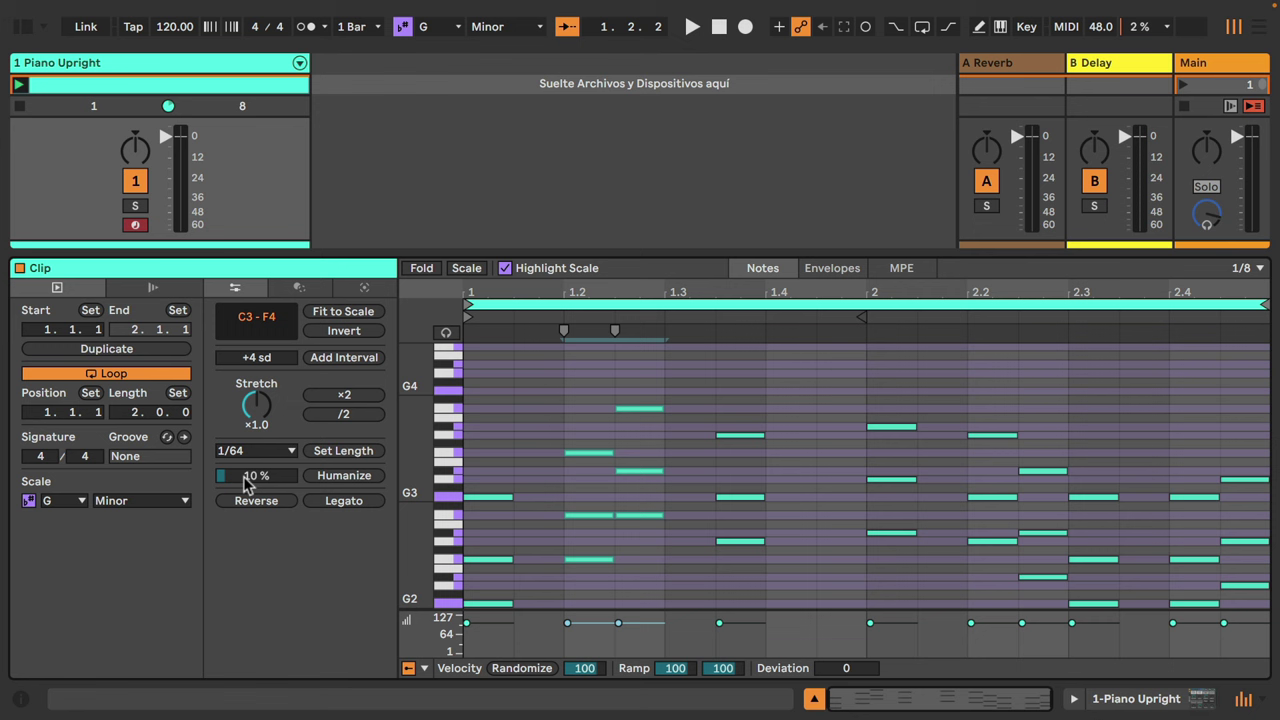
Play the clip, try humanizing the notes between 1.2 and 1.3 by 77%, and undo it
key(space)
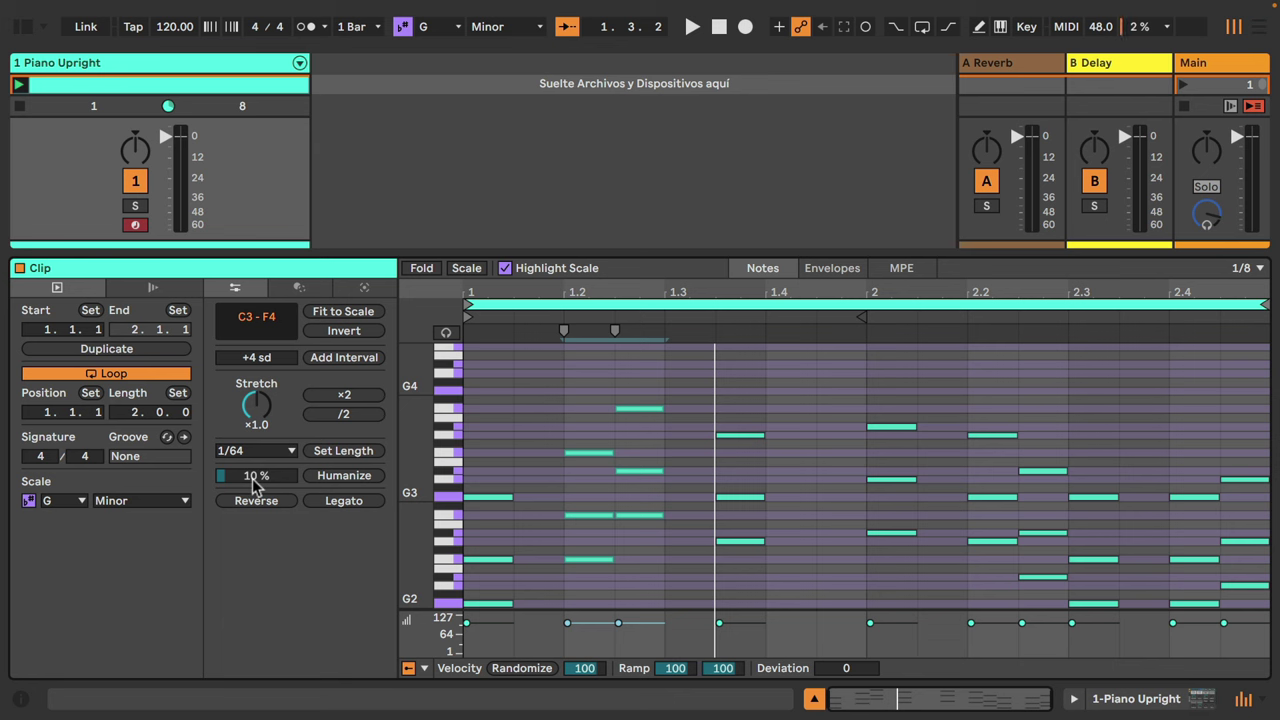
key(space)
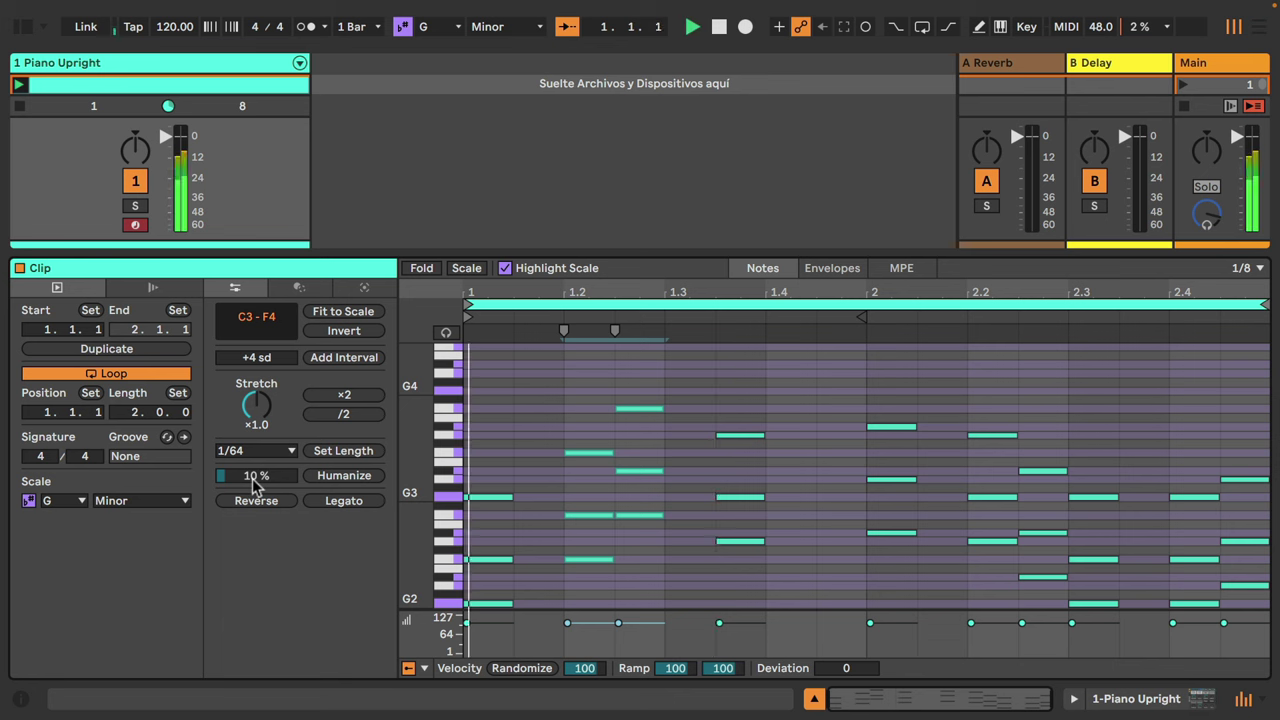
drag(253, 479, 253, 412)
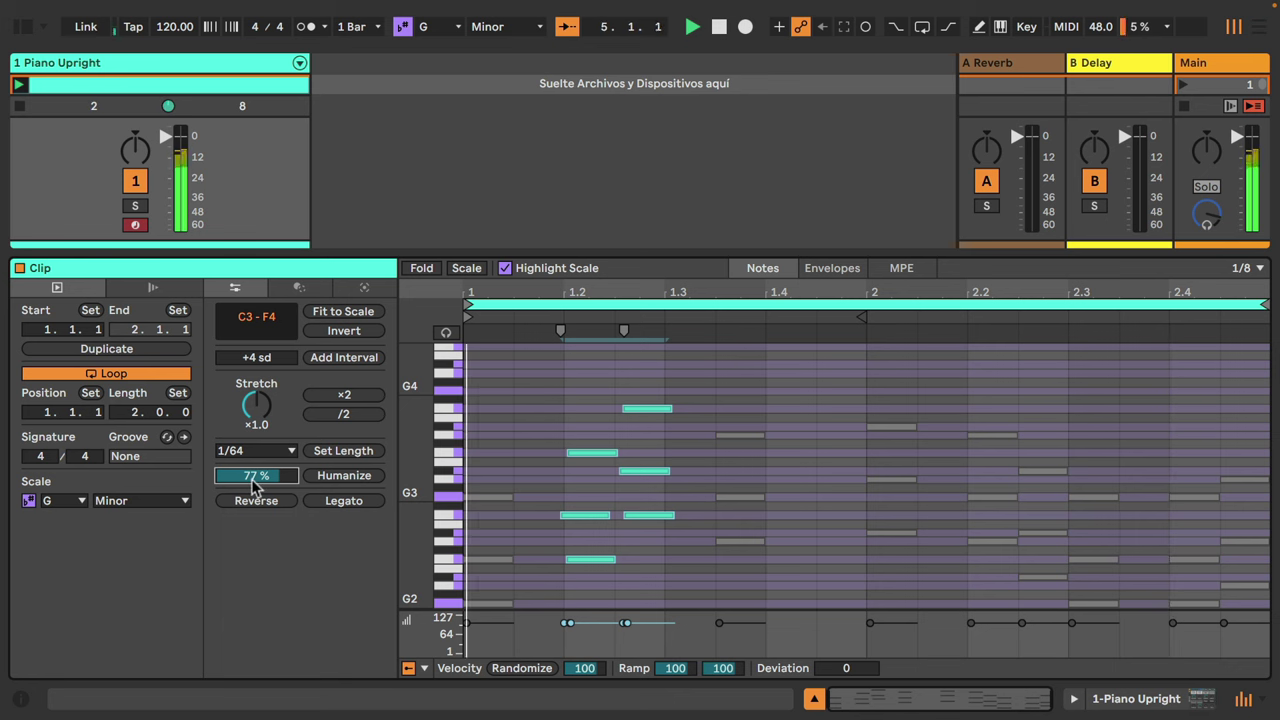
key(super+a)
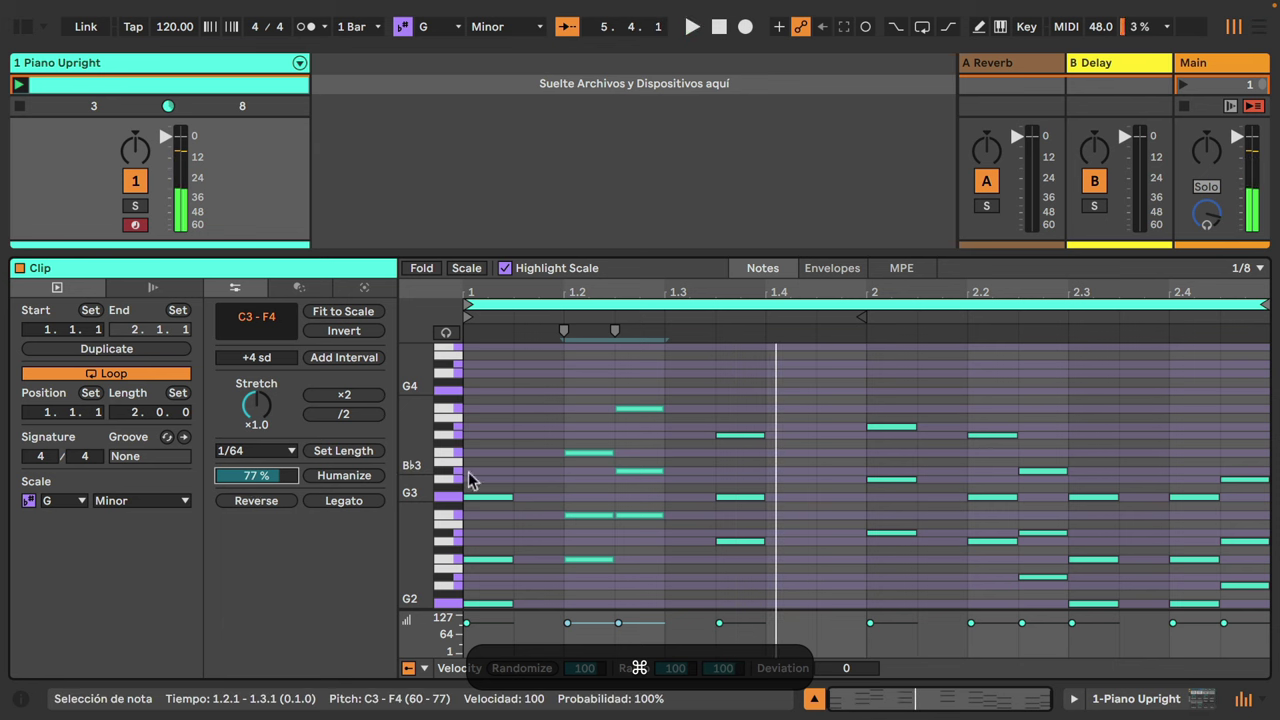
Select all the notes in the clip and humanize their timing by 27%
click(507, 470)
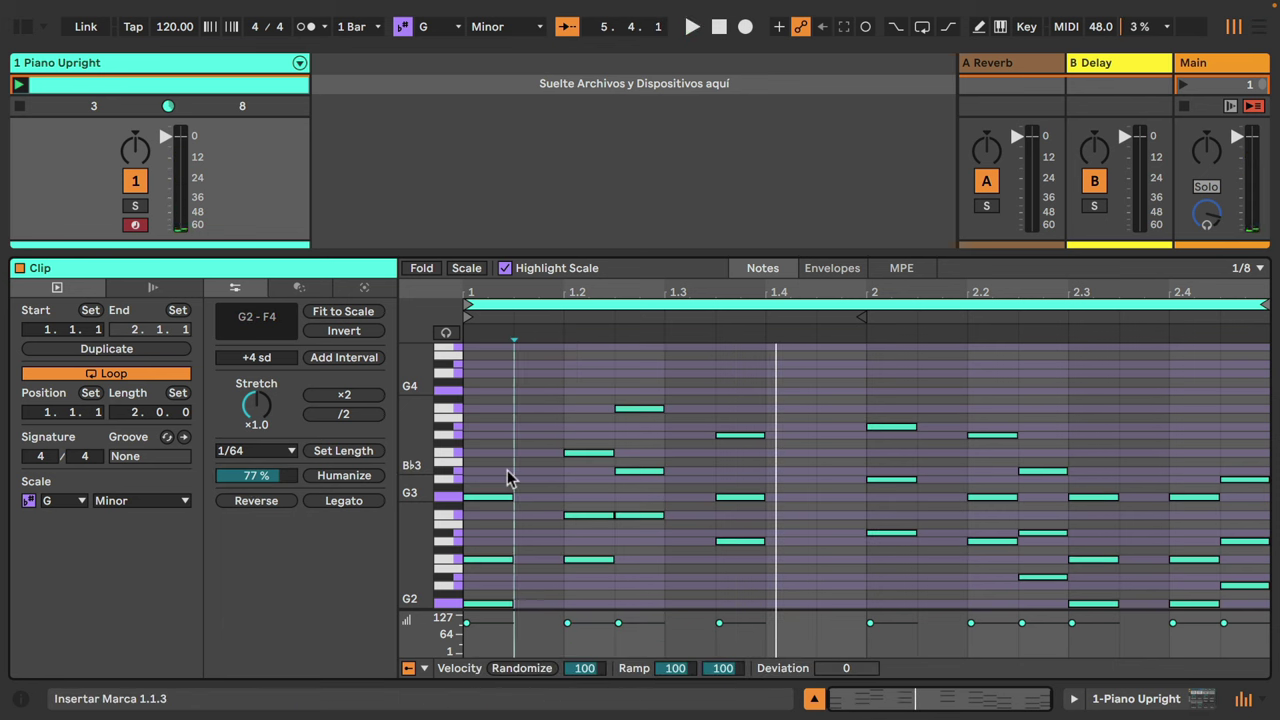
key(super+a)
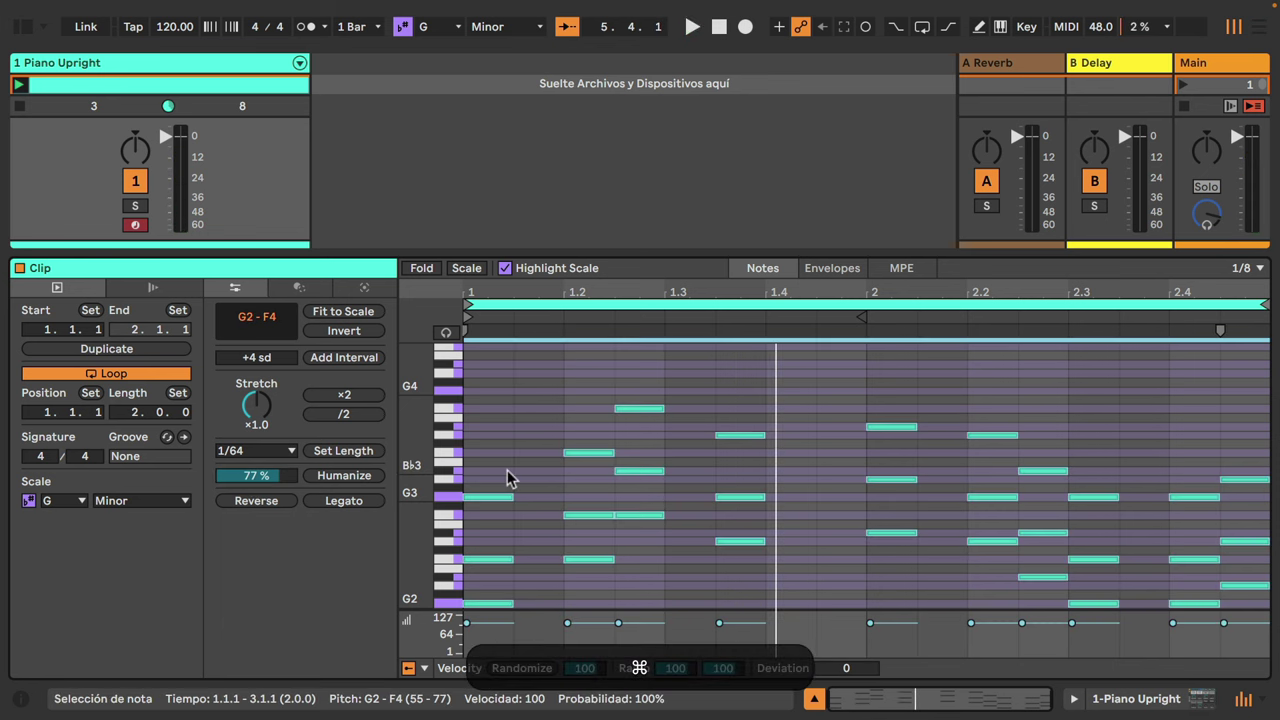
drag(264, 476, 264, 519)
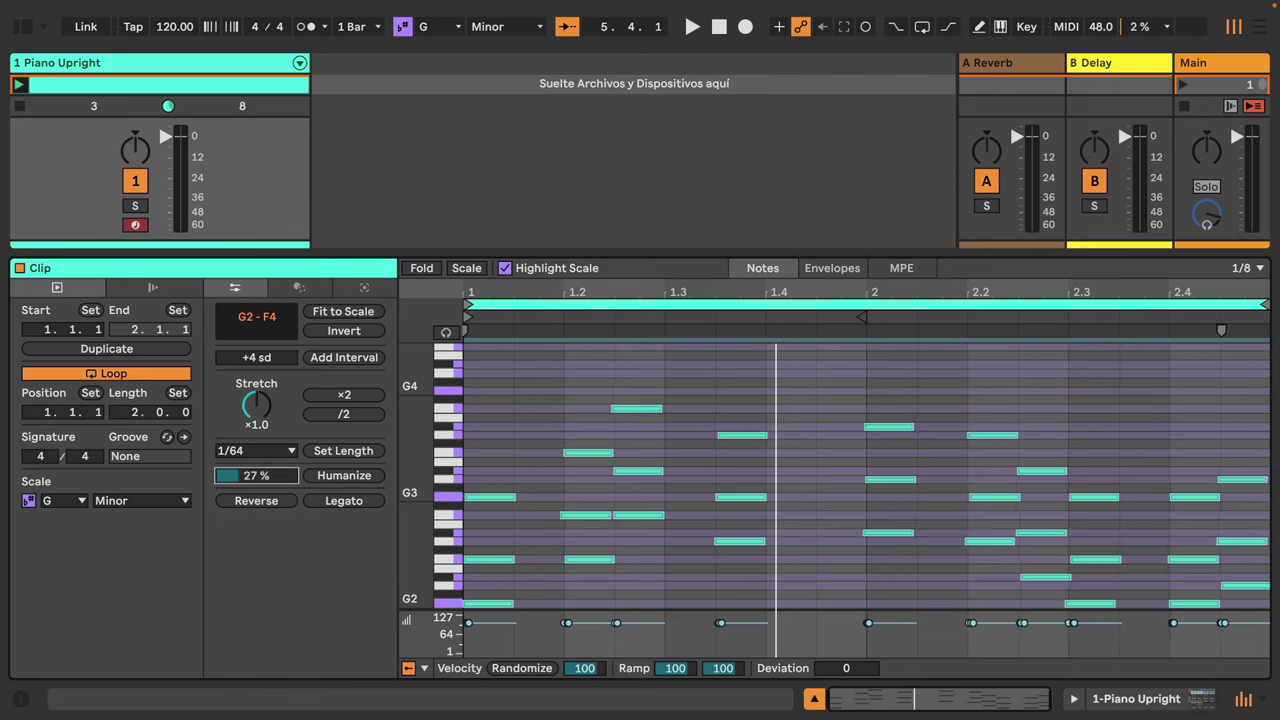
Reapply the 27% Humanize to all the notes several times and play the result
click(336, 476)
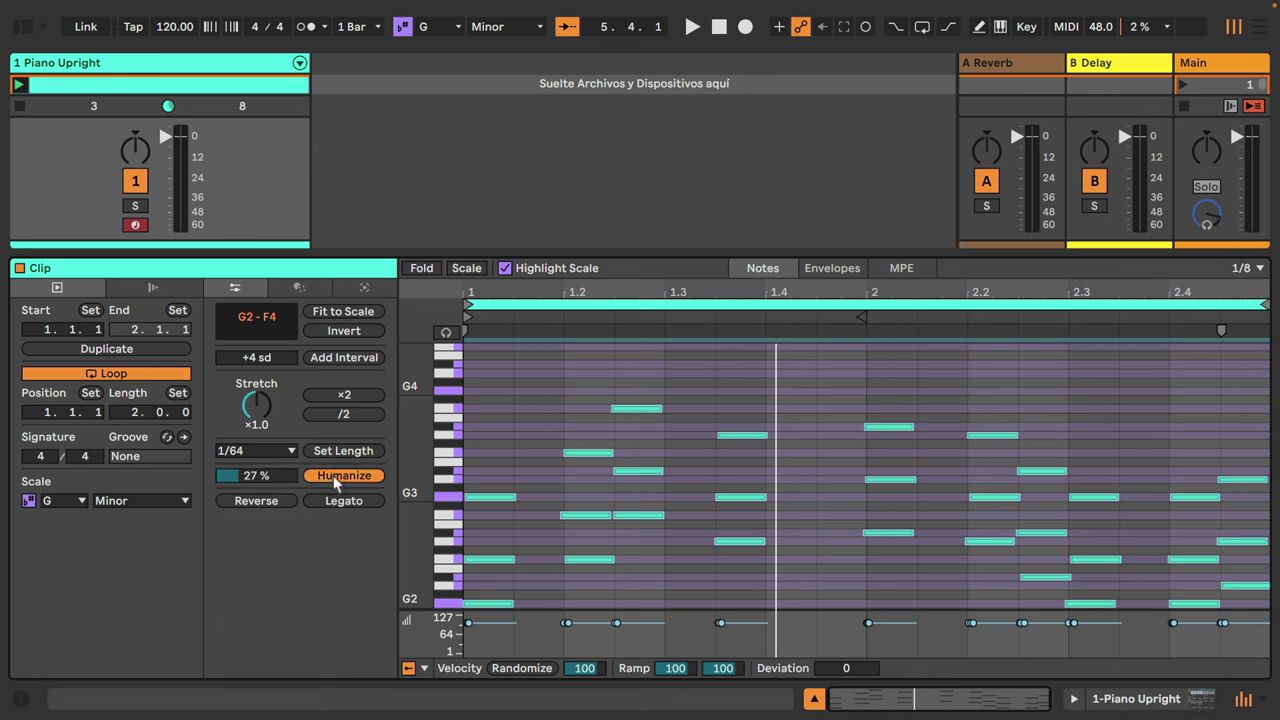
click(336, 481)
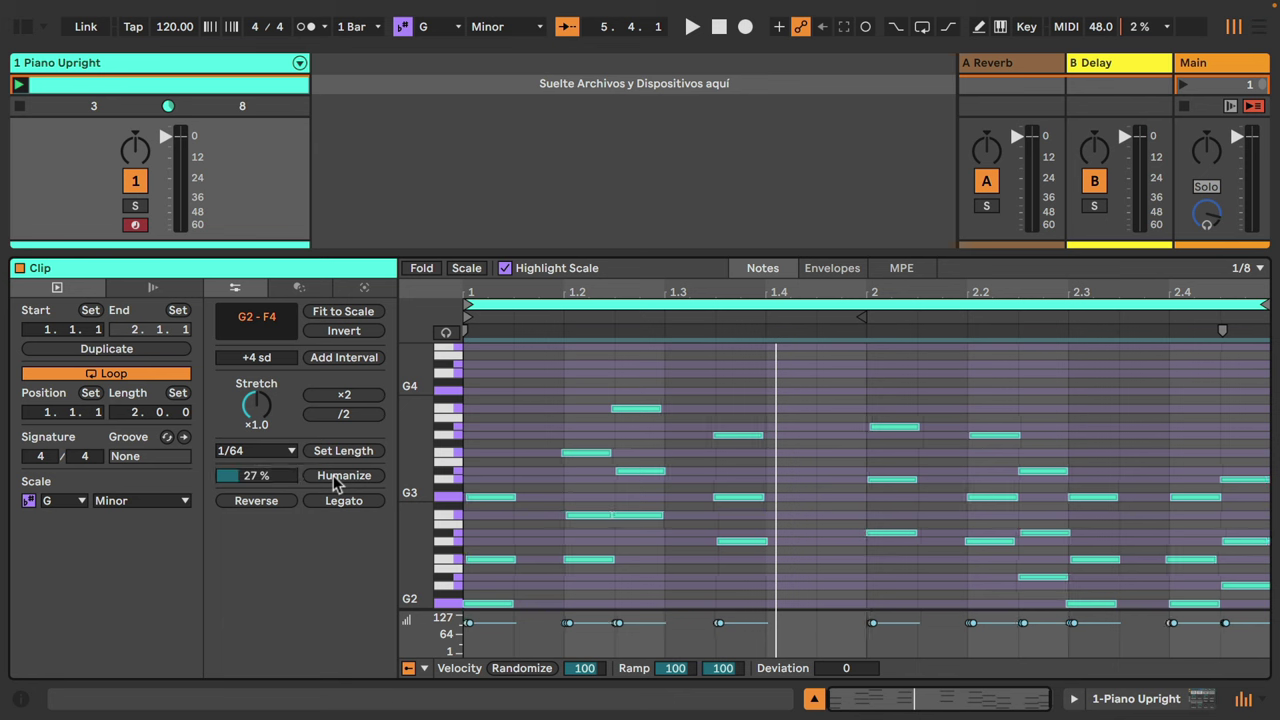
click(336, 481)
click(333, 477)
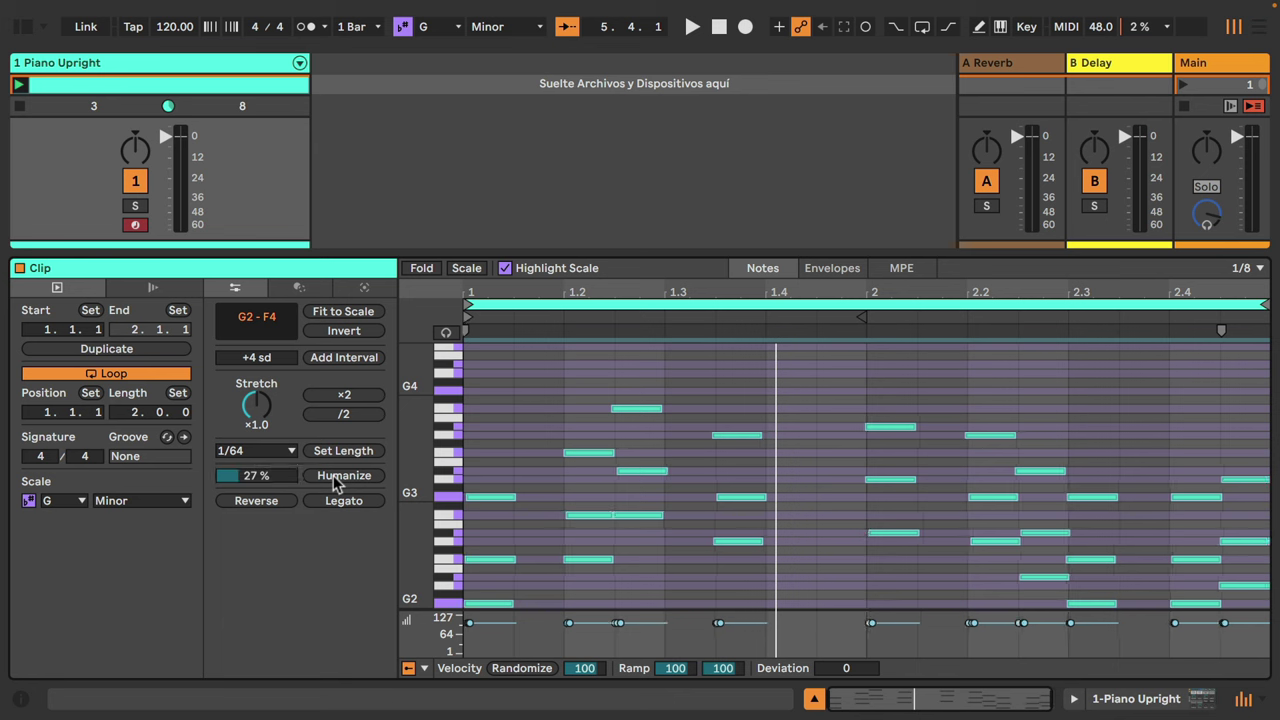
click(333, 475)
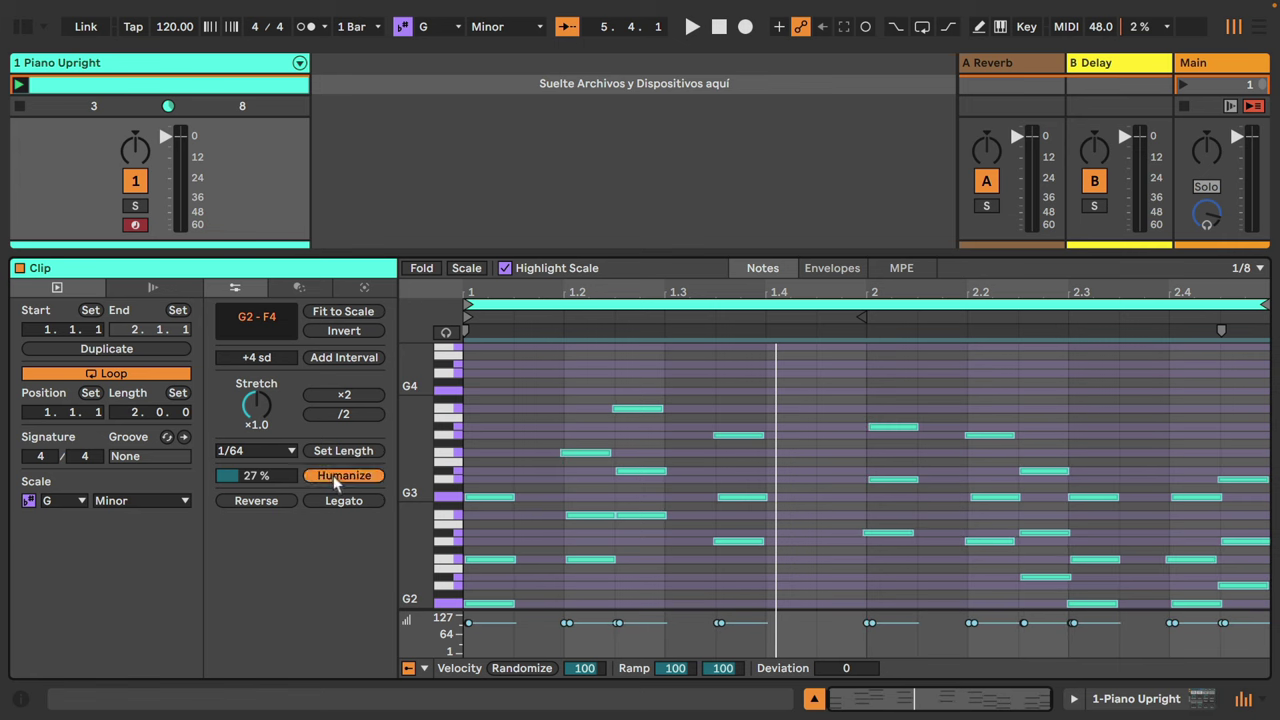
key(space)
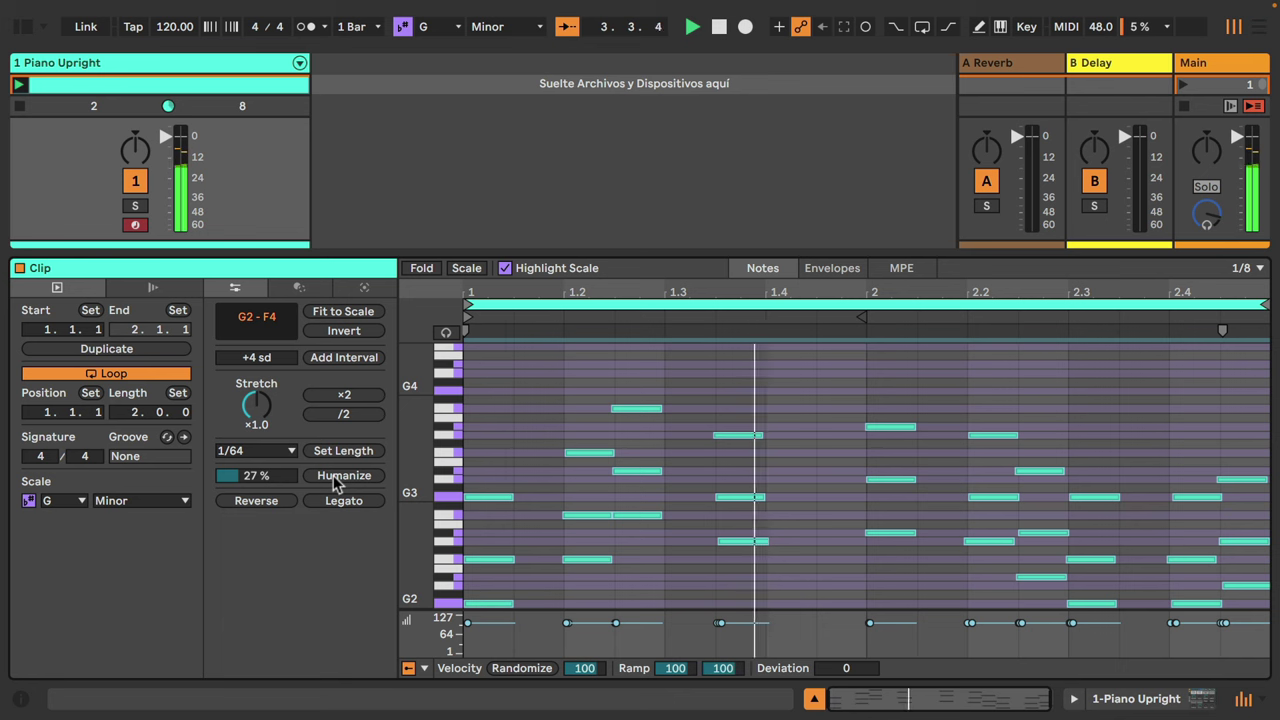
key(space)
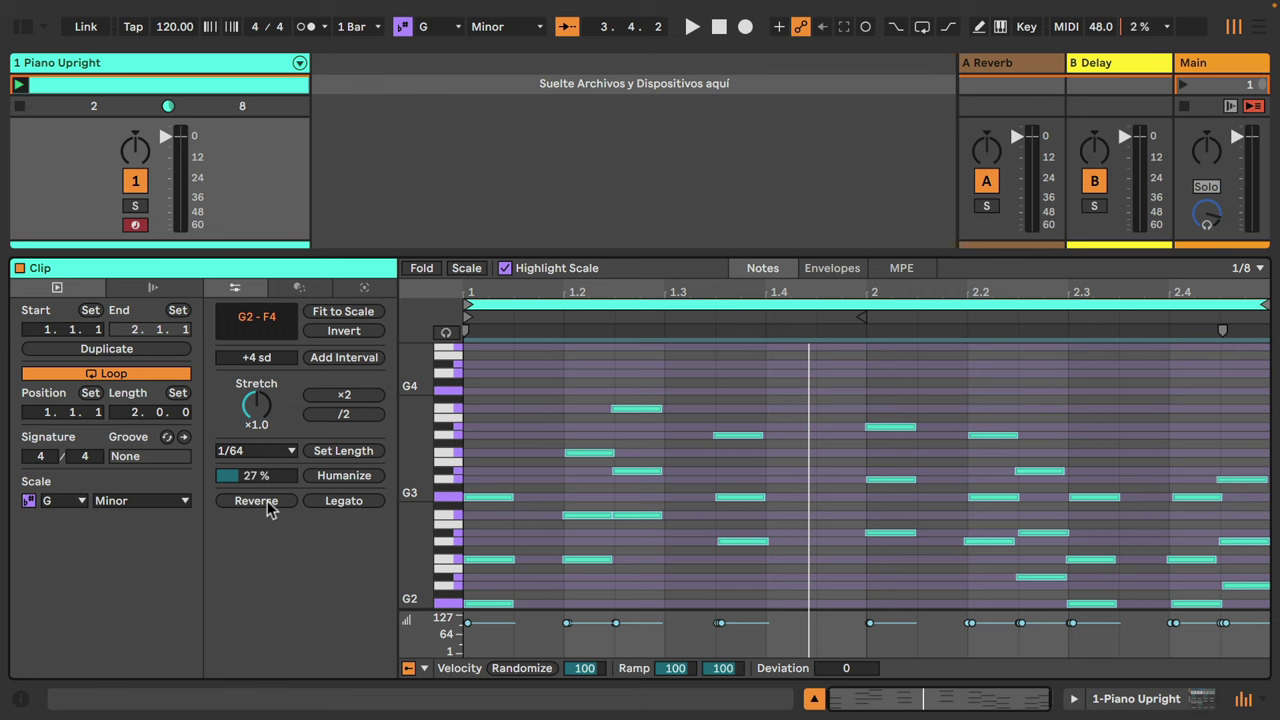
Try the clip with all its notes reversed during playback, and reverse them again to restore their order
click(268, 508)
key(space)
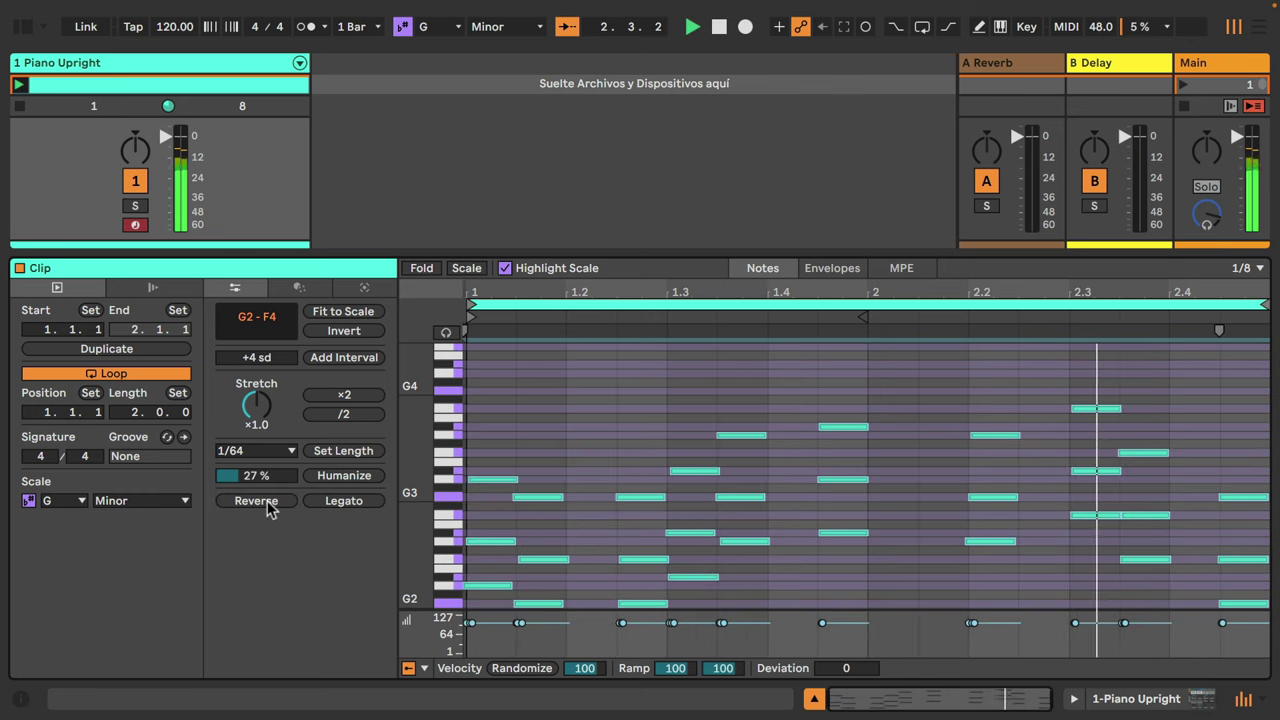
click(267, 503)
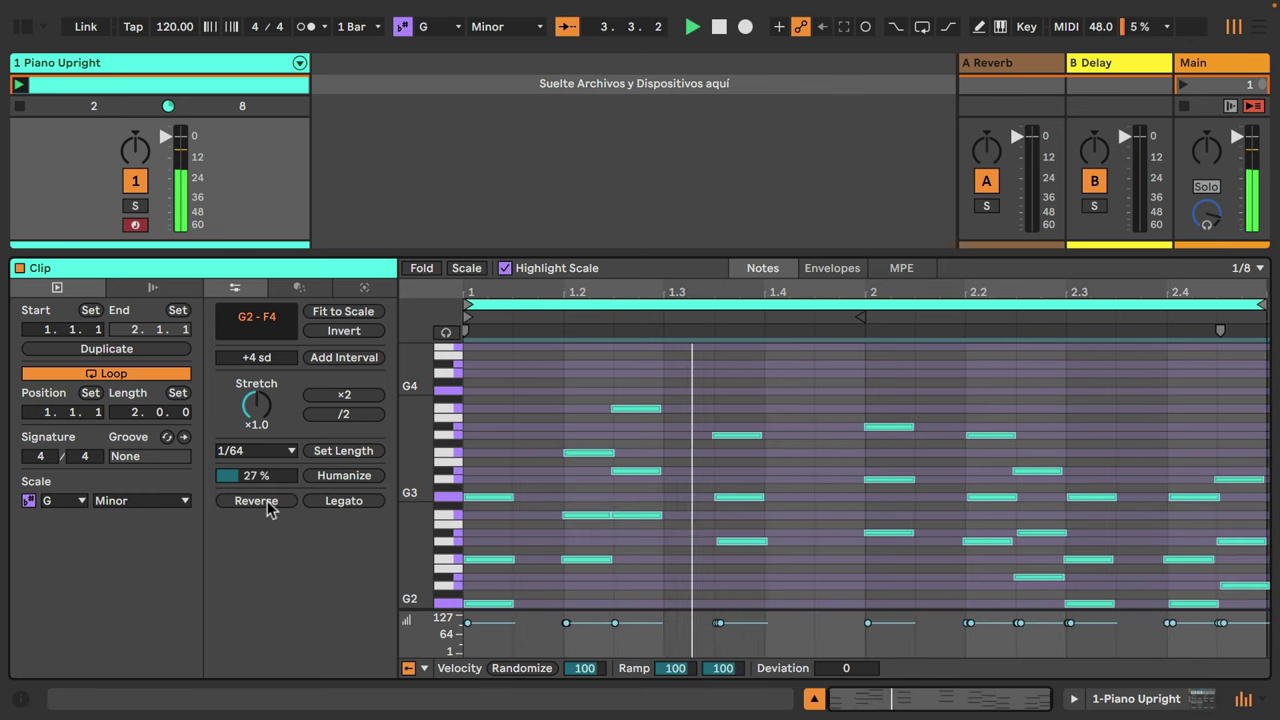
key(space)
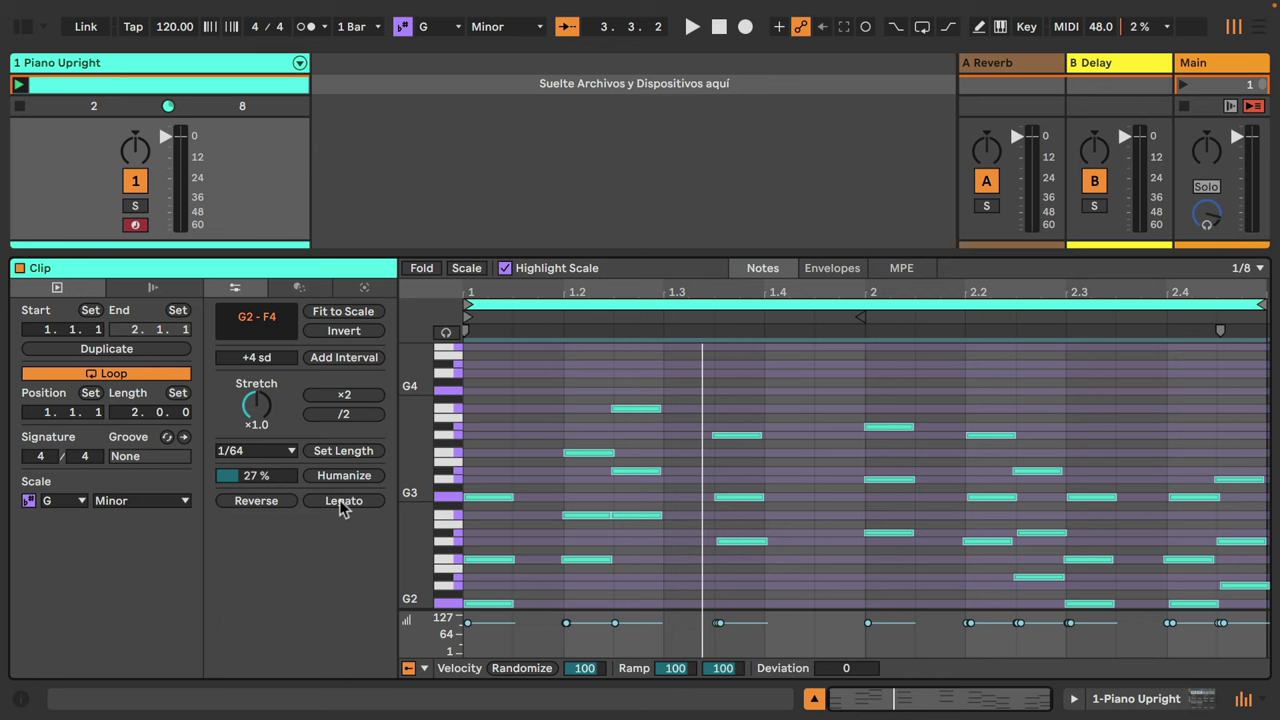
Play the clip, apply Legato to all the notes, and play the connected version
key(space)
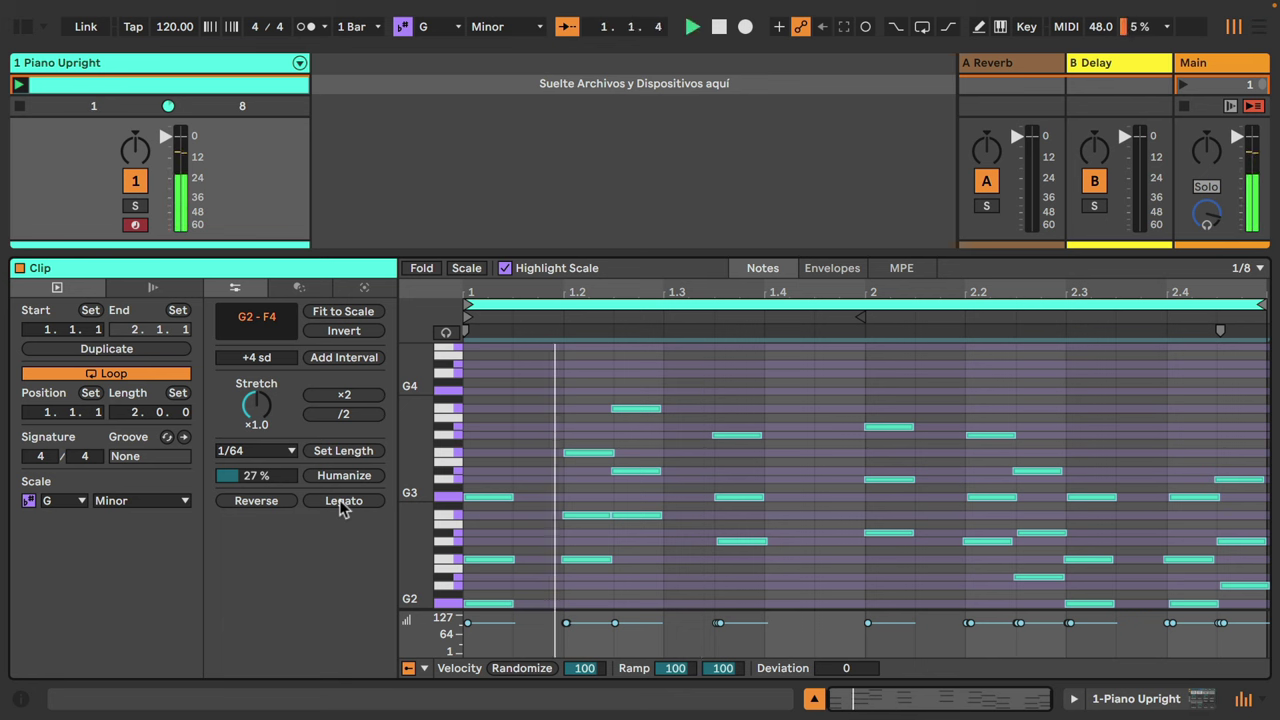
click(357, 505)
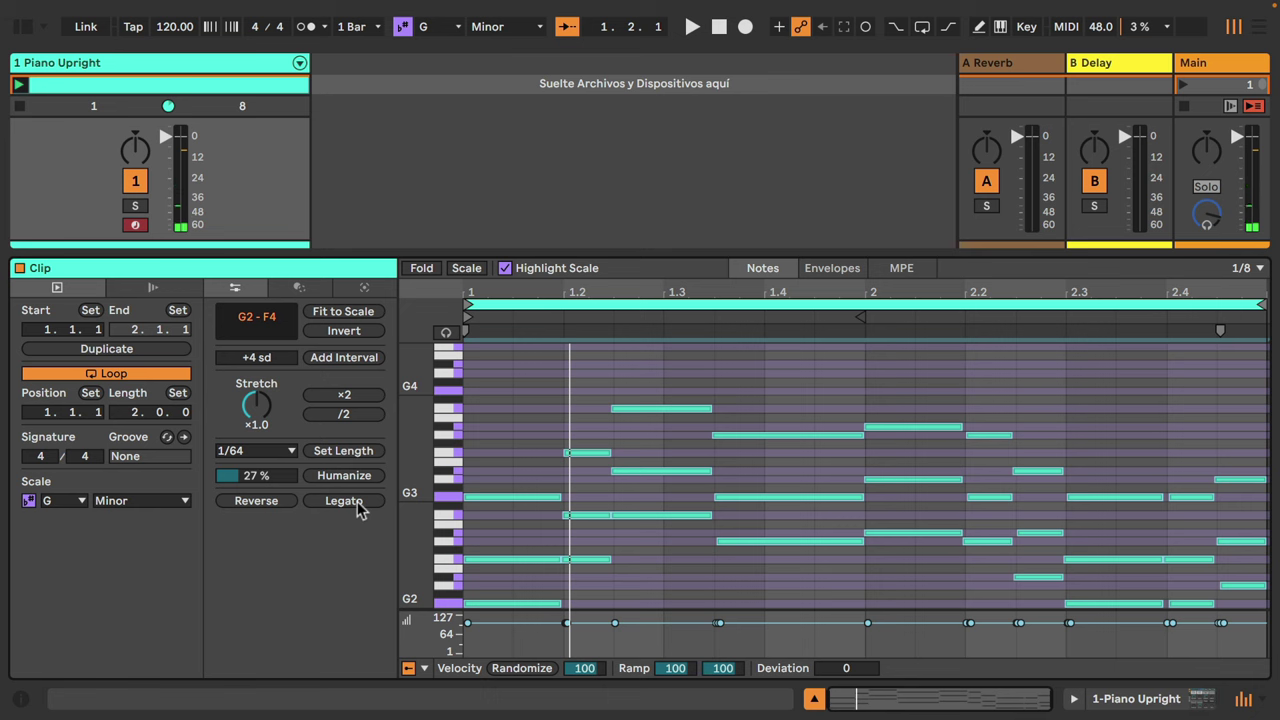
key(space)
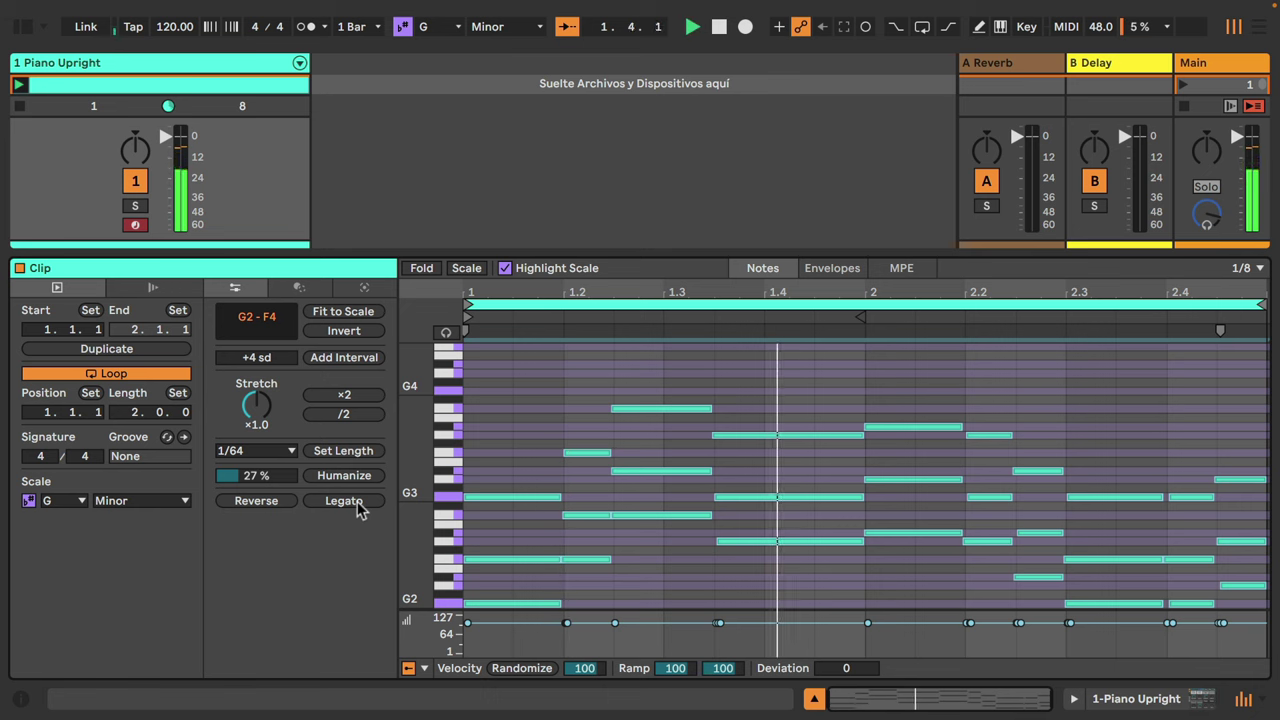